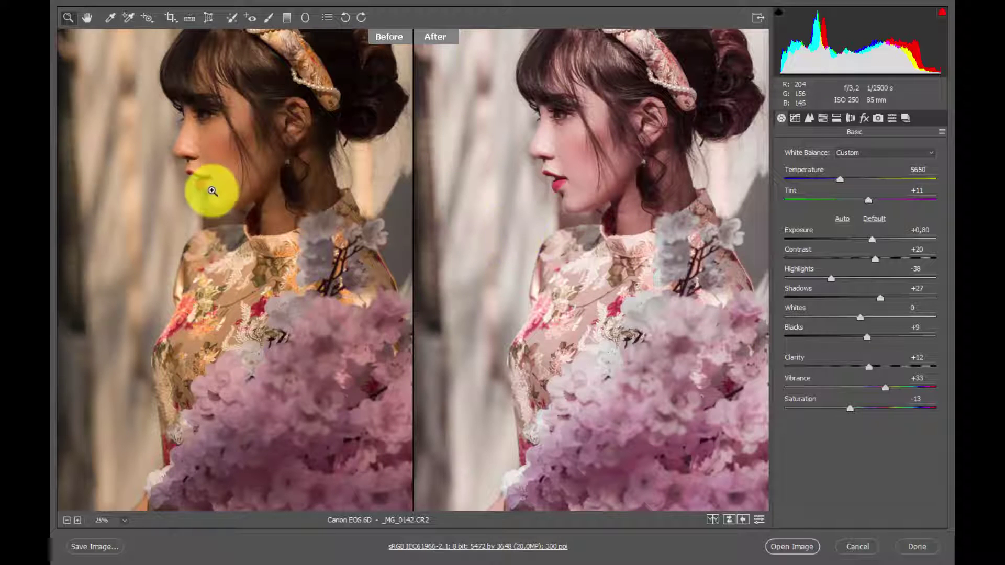
# Cycle through the top/bottom, side-by-side and split before/after layouts, then return to single view.
pyautogui.moveTo(209, 206)
pyautogui.mouseDown()
pyautogui.moveTo(313, 205)
pyautogui.moveTo(235, 202)
pyautogui.mouseUp()
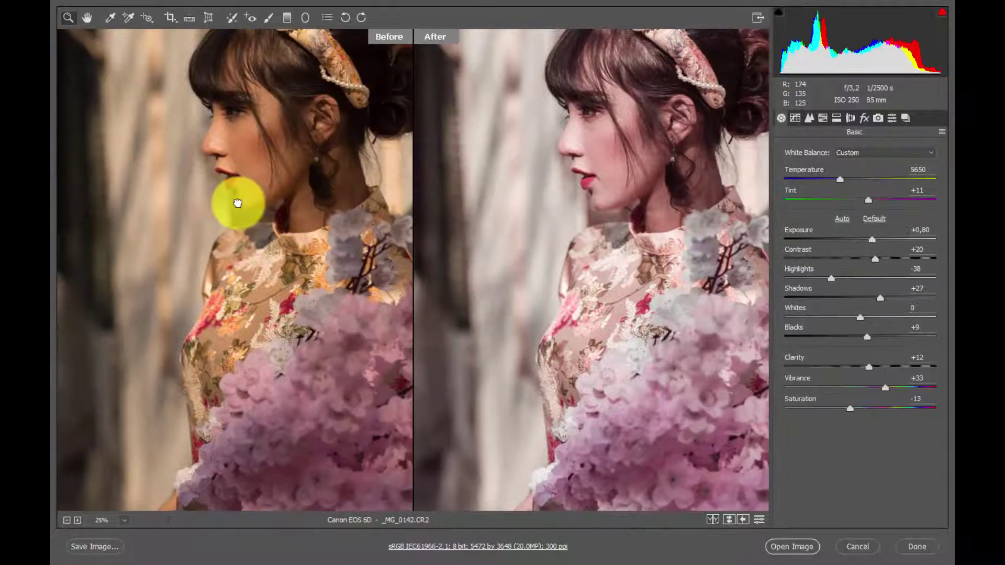
pyautogui.click(712, 519)
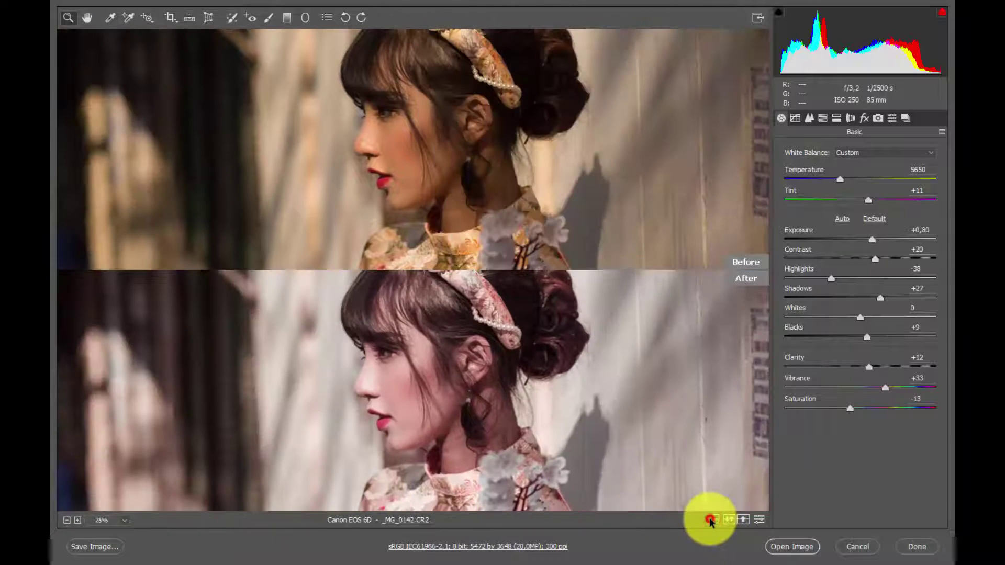
pyautogui.click(709, 518)
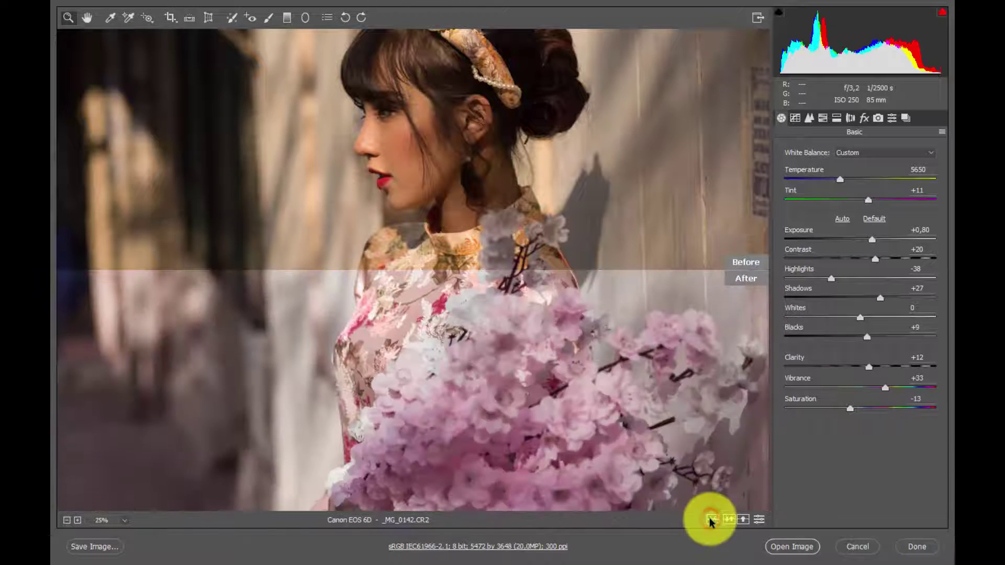
pyautogui.click(709, 517)
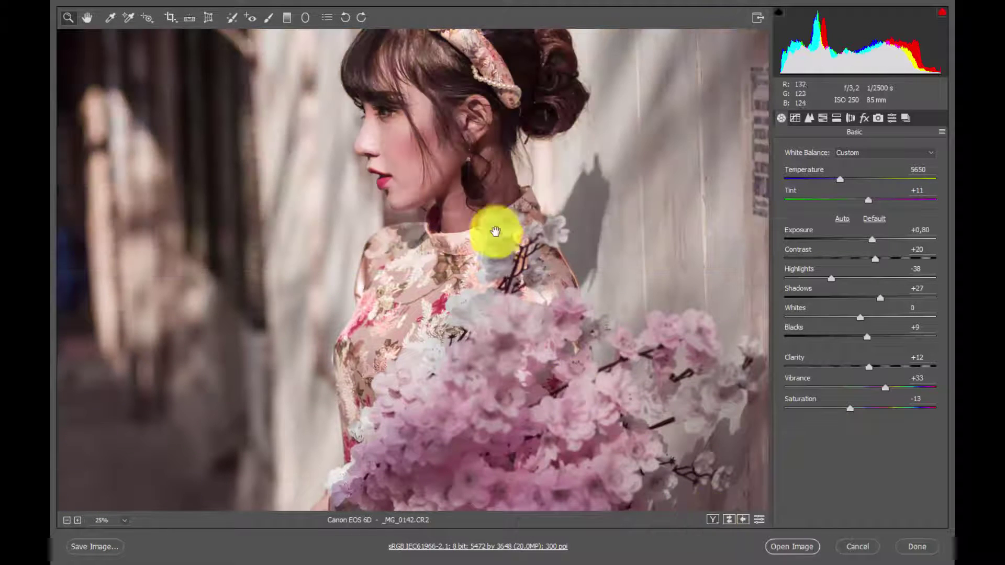
pyautogui.moveTo(496, 231)
pyautogui.mouseDown()
pyautogui.moveTo(567, 294)
pyautogui.moveTo(435, 283)
pyautogui.moveTo(478, 281)
pyautogui.mouseUp()
pyautogui.hotkey('ctrl', '0')
pyautogui.click(712, 520)
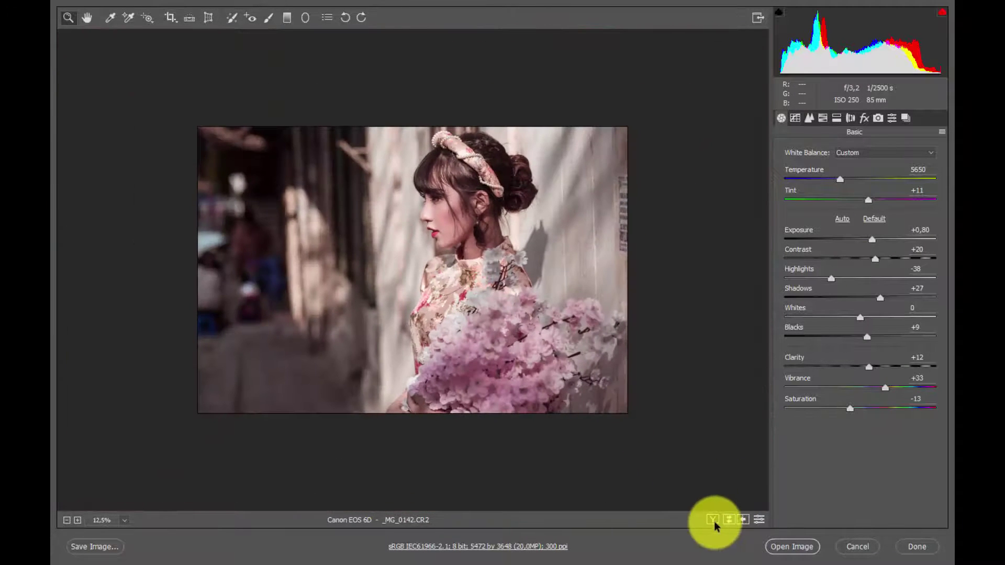
pyautogui.click(712, 521)
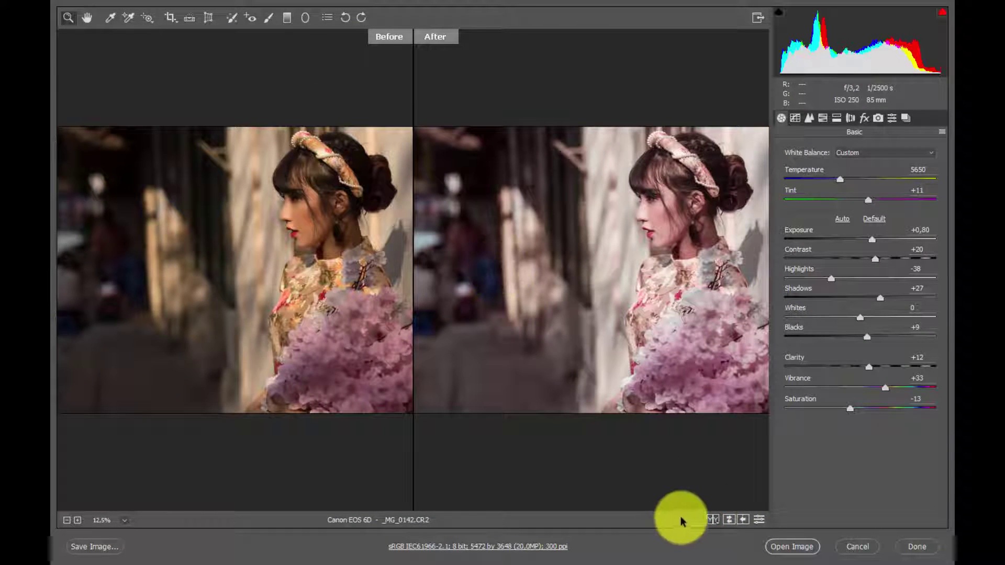
pyautogui.click(710, 520)
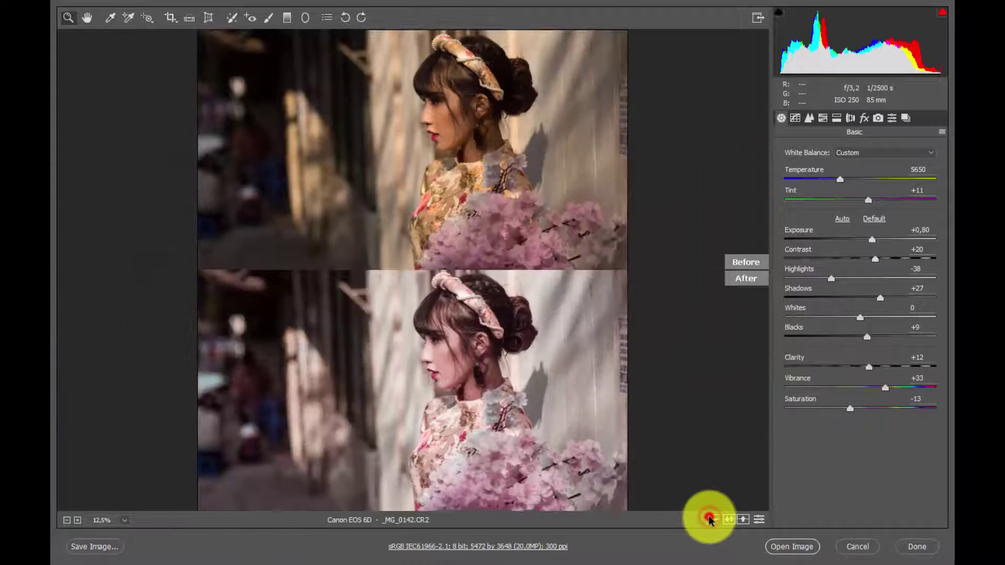
pyautogui.click(710, 520)
pyautogui.click(710, 520)
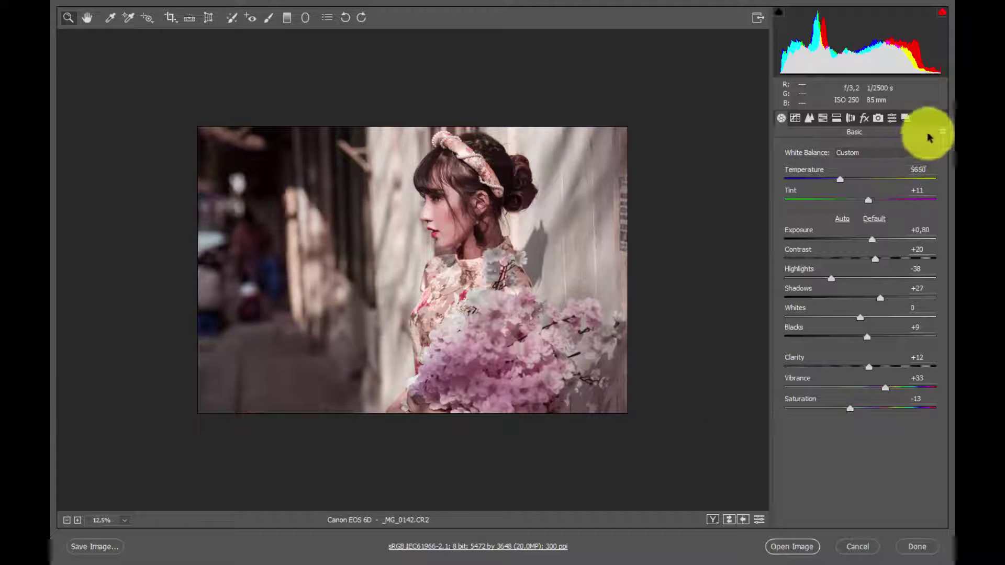
# Reset to Camera Raw defaults (As Shot, Temperature 6000, Tint +8) and show the HSL / Grayscale panel.
pyautogui.click(941, 132)
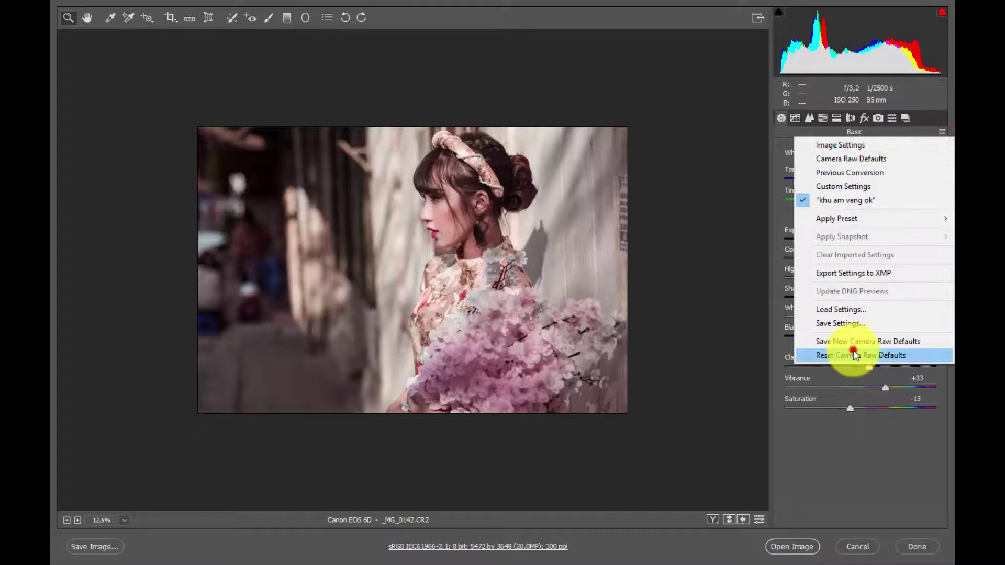
pyautogui.click(851, 354)
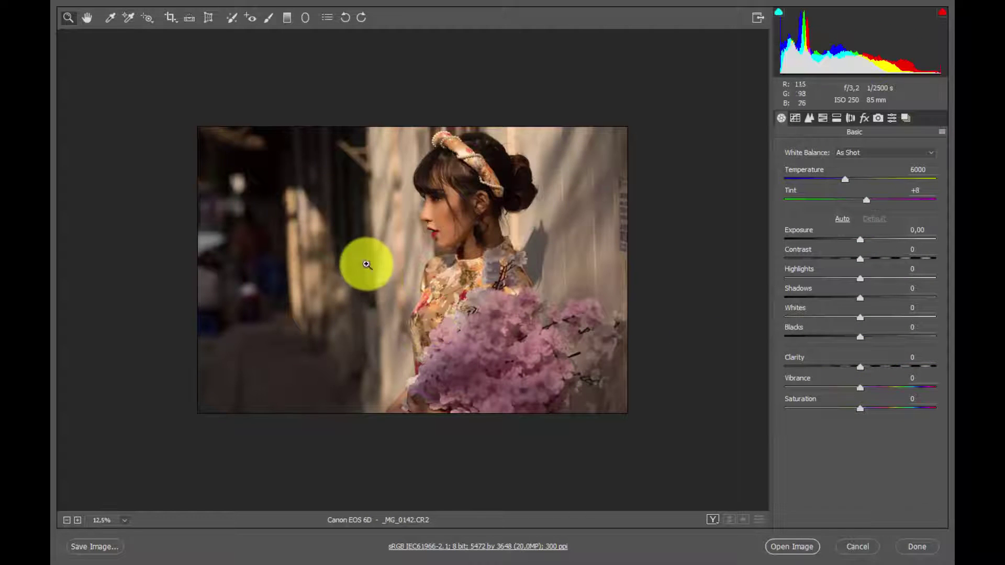
pyautogui.moveTo(367, 264); pyautogui.dragTo(401, 292)
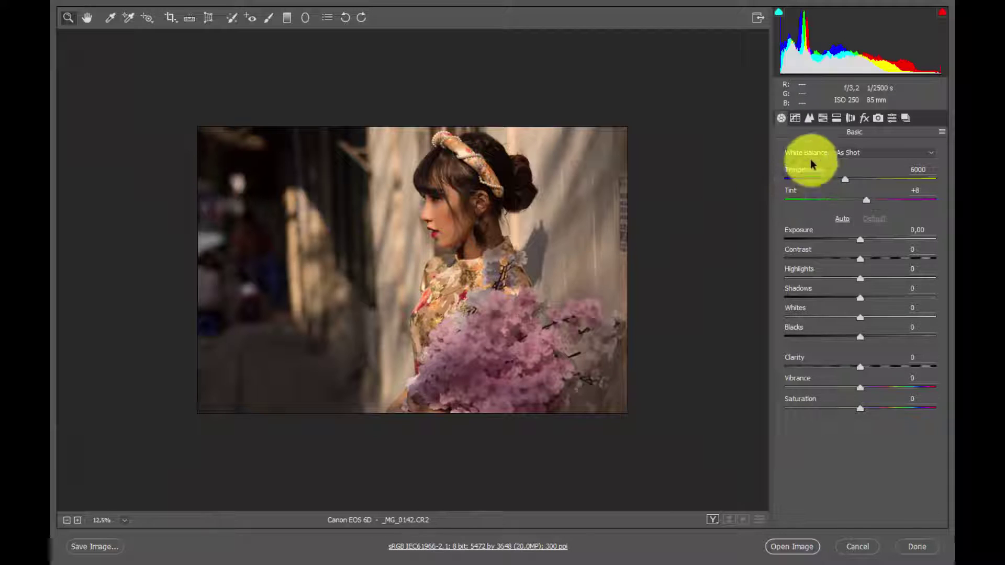
pyautogui.click(820, 119)
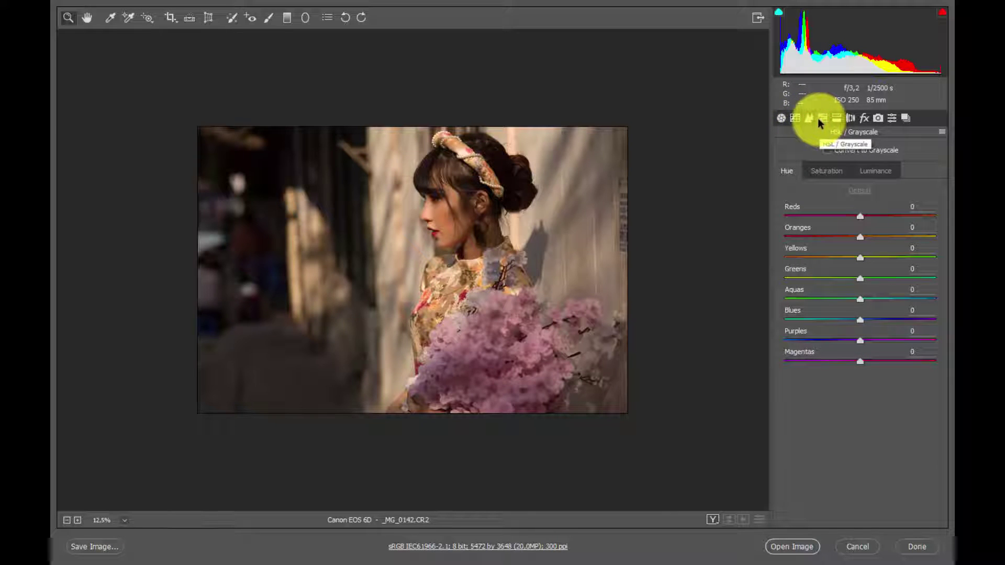
# At 25% zoom, set HSL Hue Oranges to -50 and Yellows to -28.
pyautogui.click(486, 205)
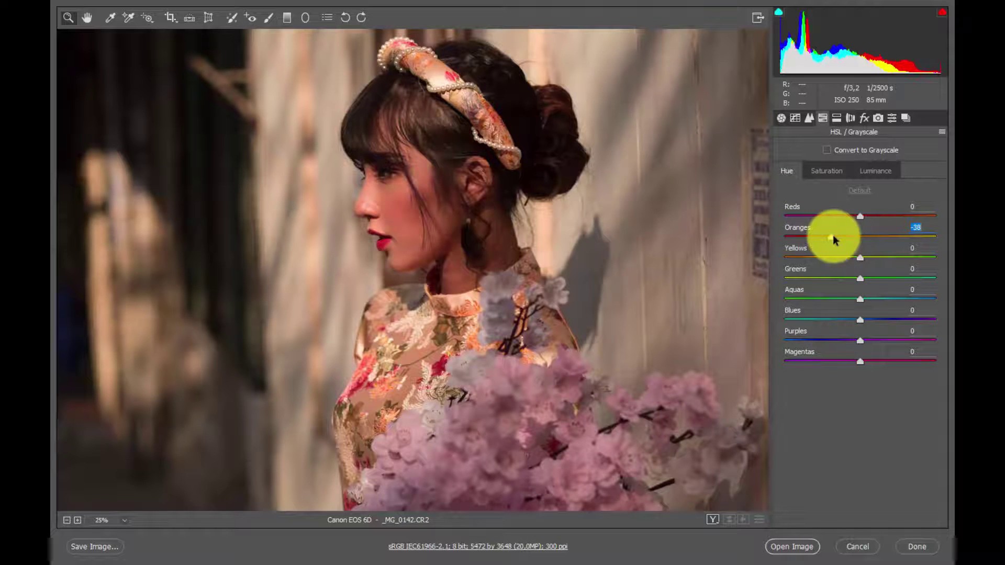
pyautogui.moveTo(846, 235); pyautogui.dragTo(823, 237)
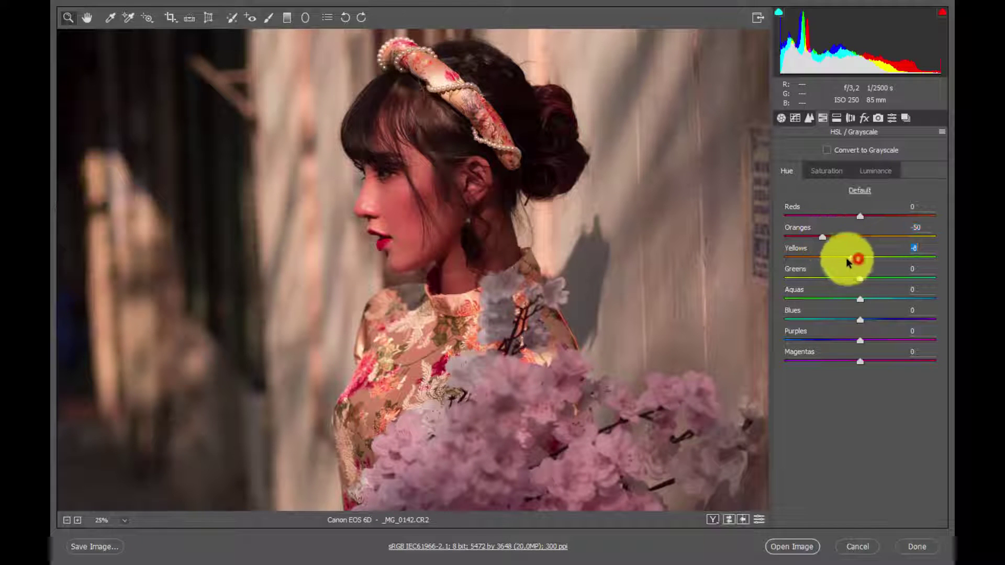
pyautogui.moveTo(847, 259); pyautogui.dragTo(836, 257)
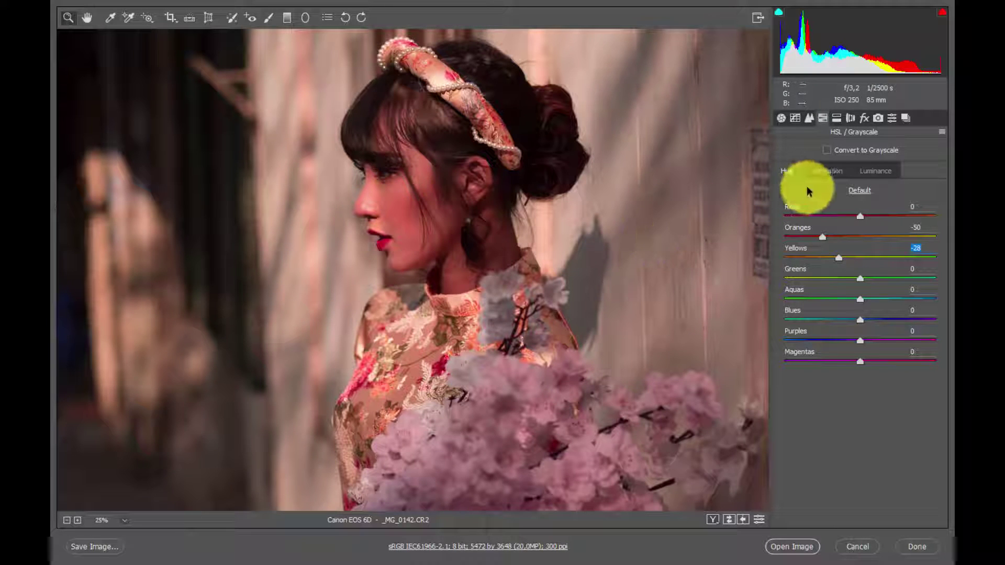
# In HSL Saturation, set Reds to -12 and Oranges to -31, zooming to check the face.
pyautogui.click(832, 172)
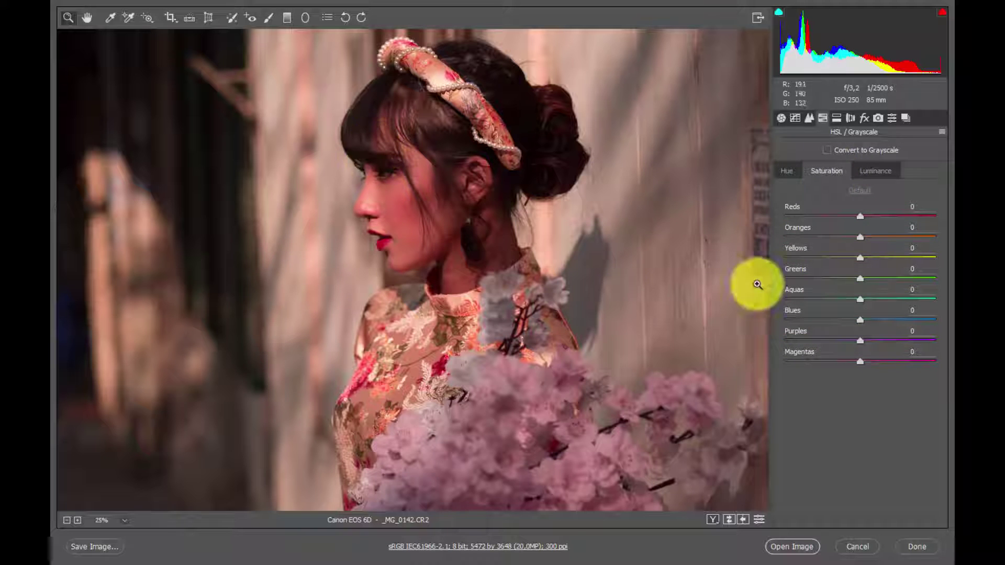
pyautogui.moveTo(860, 237); pyautogui.dragTo(840, 239)
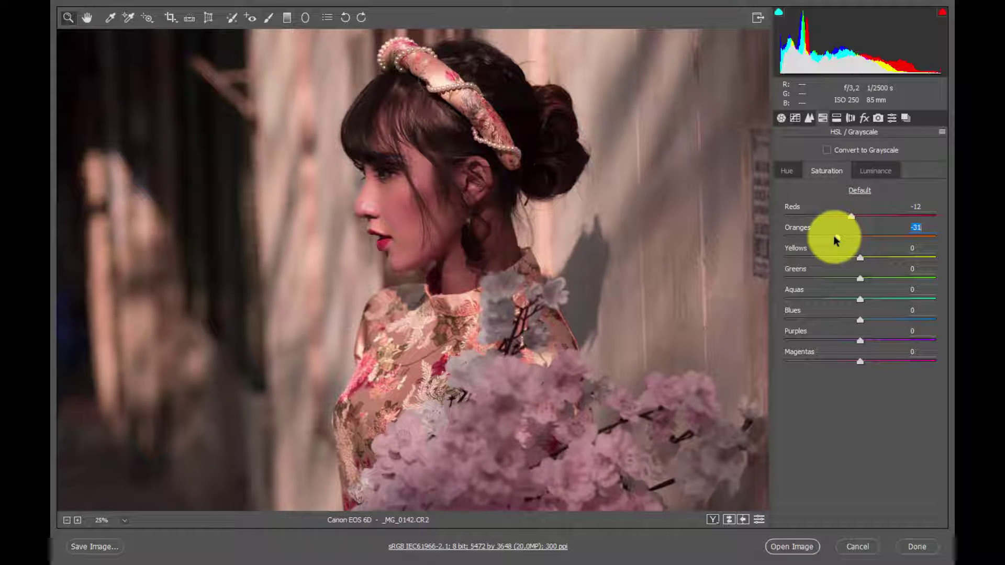
pyautogui.hotkey('ctrl', '-')
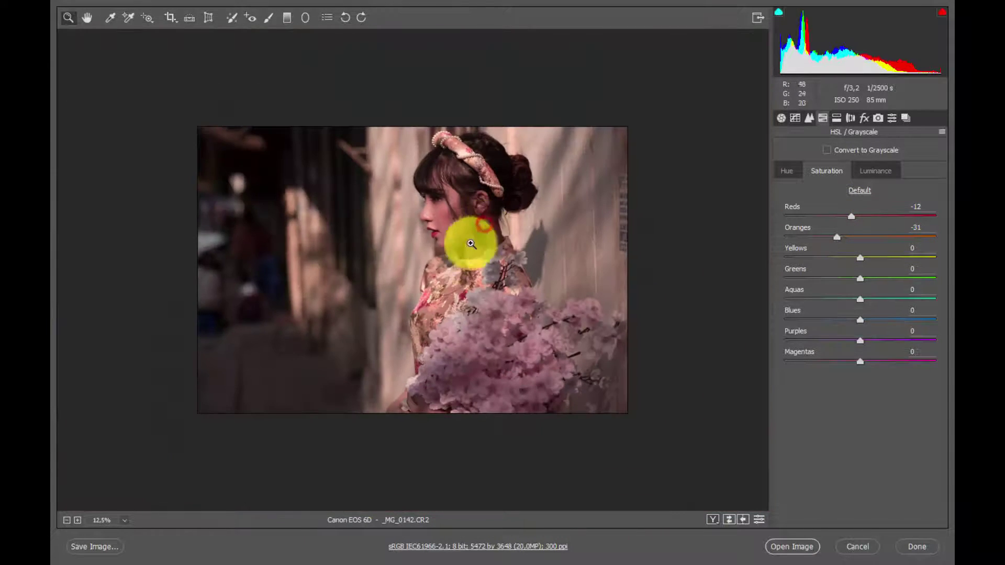
pyautogui.click(453, 234)
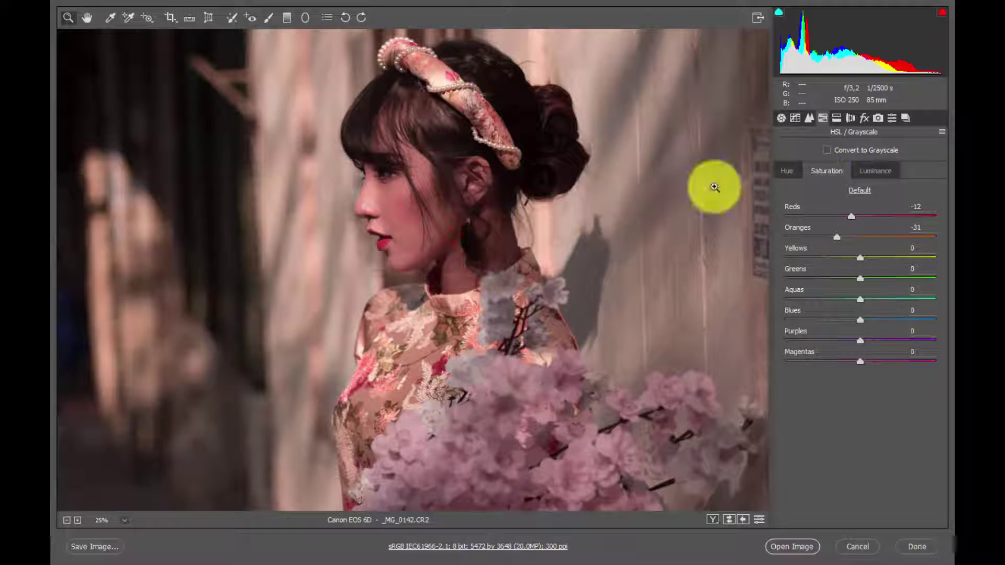
pyautogui.click(501, 232)
pyautogui.click(452, 225)
pyautogui.click(399, 234)
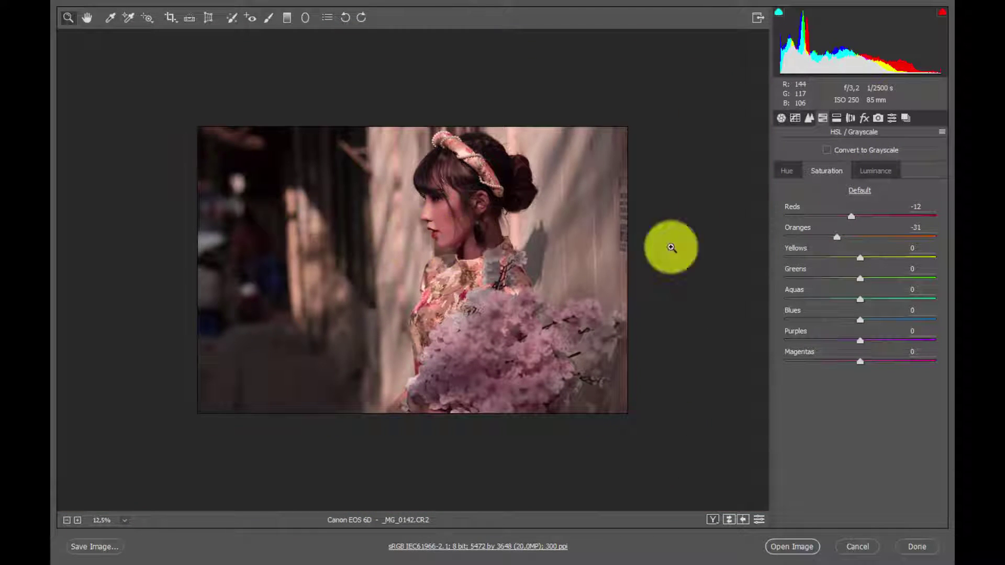
pyautogui.click(780, 118)
pyautogui.click(820, 116)
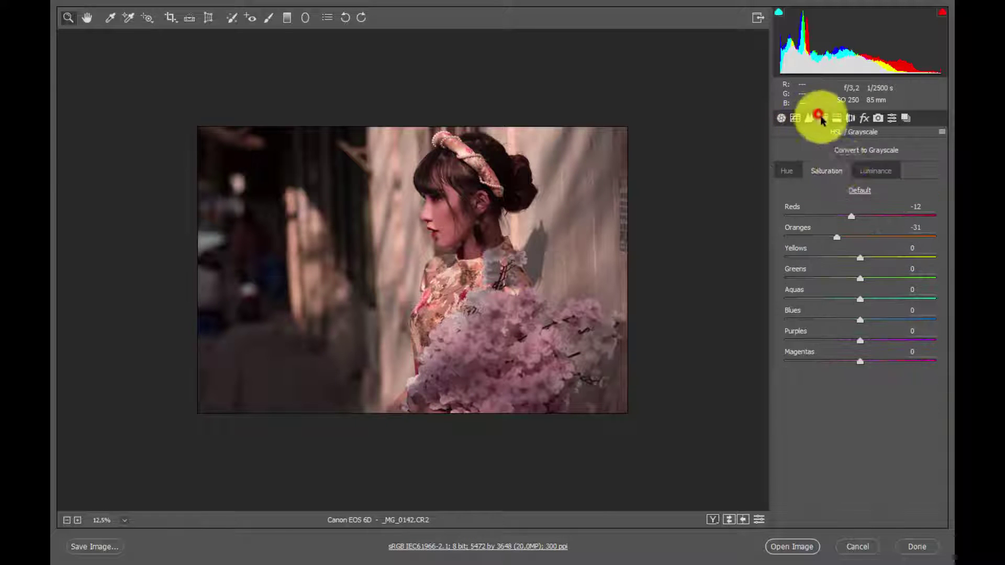
# Review the Hue values, then compare side-by-side and split before/after views, ending in single view.
pyautogui.click(785, 174)
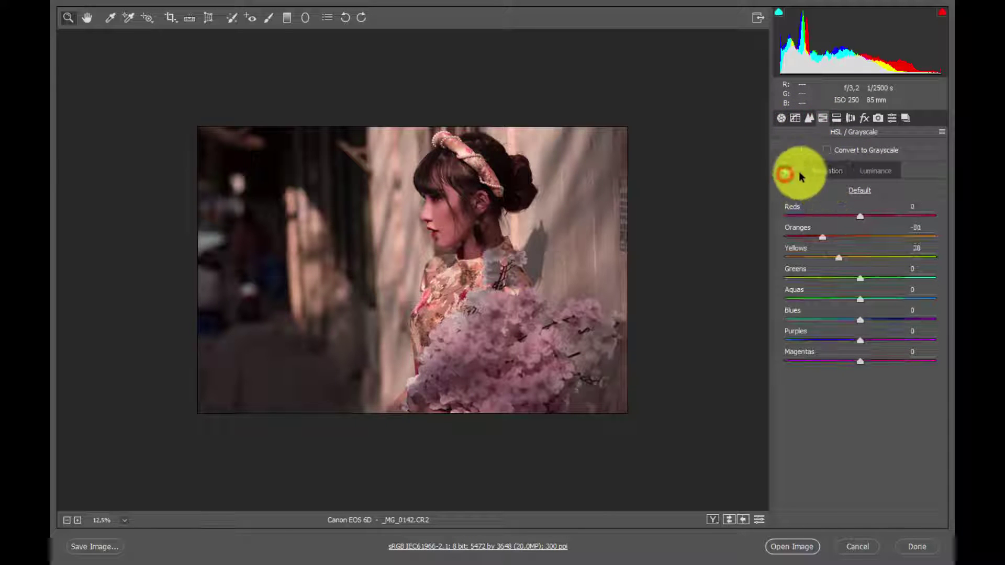
pyautogui.click(782, 119)
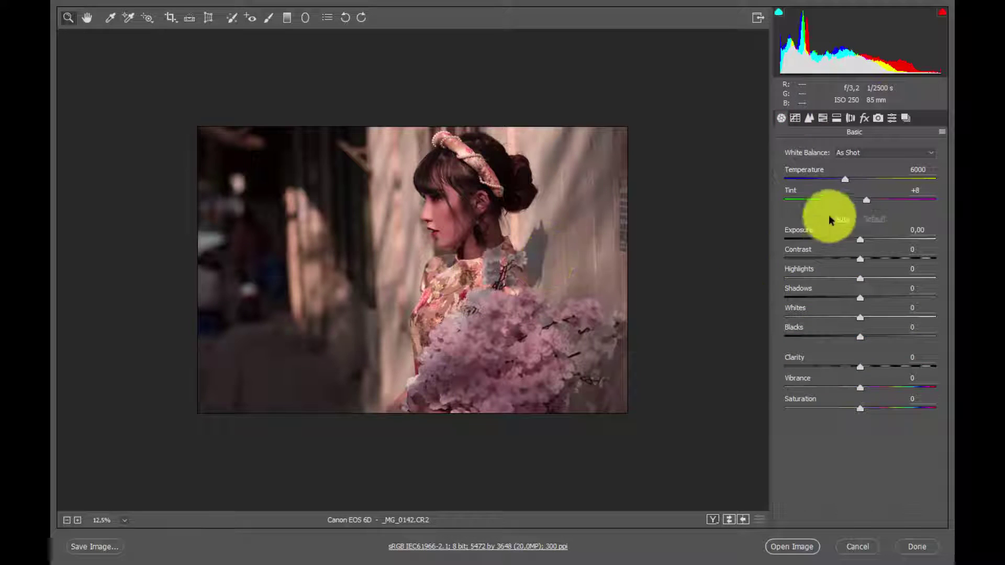
pyautogui.click(713, 519)
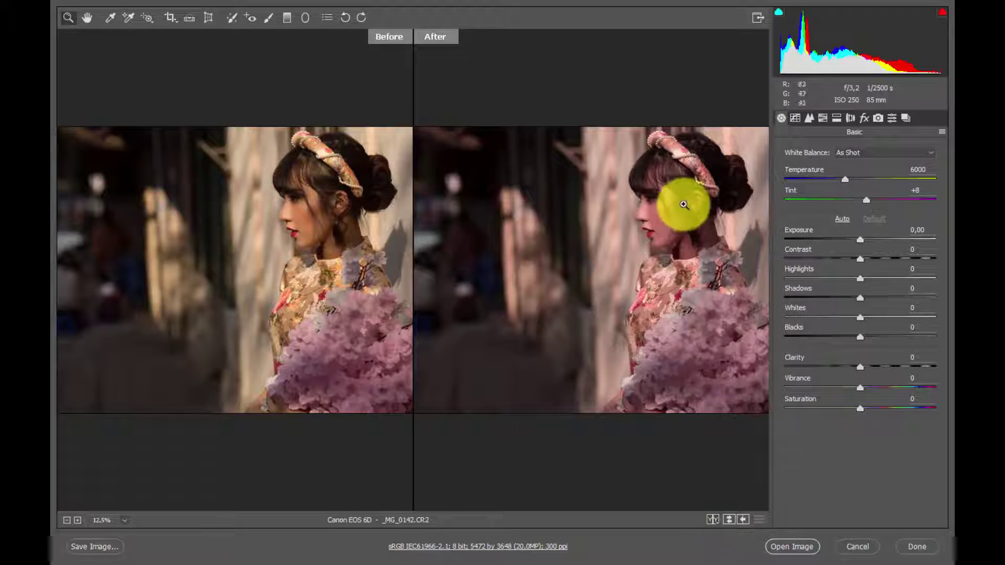
pyautogui.click(712, 520)
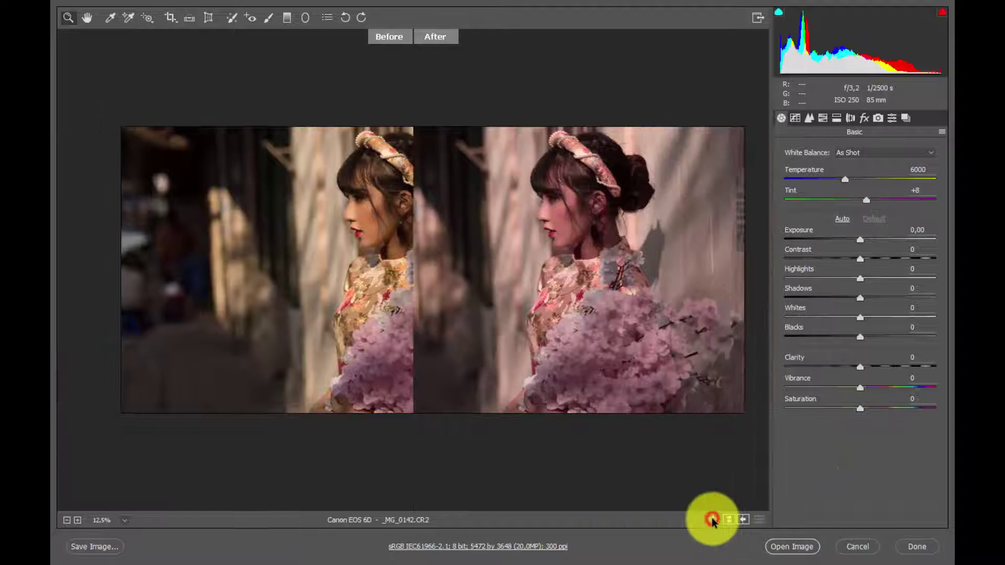
pyautogui.click(711, 520)
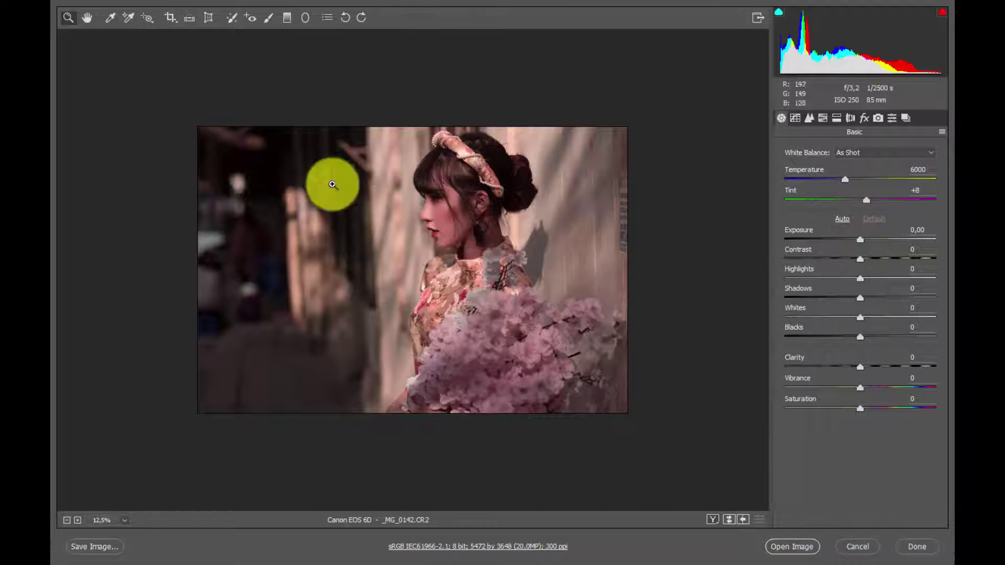
# Raise Exposure to +1.05, lower Highlights to -54 and Whites to -48, and settle Blacks at -6.
pyautogui.moveTo(859, 240); pyautogui.dragTo(865, 242)
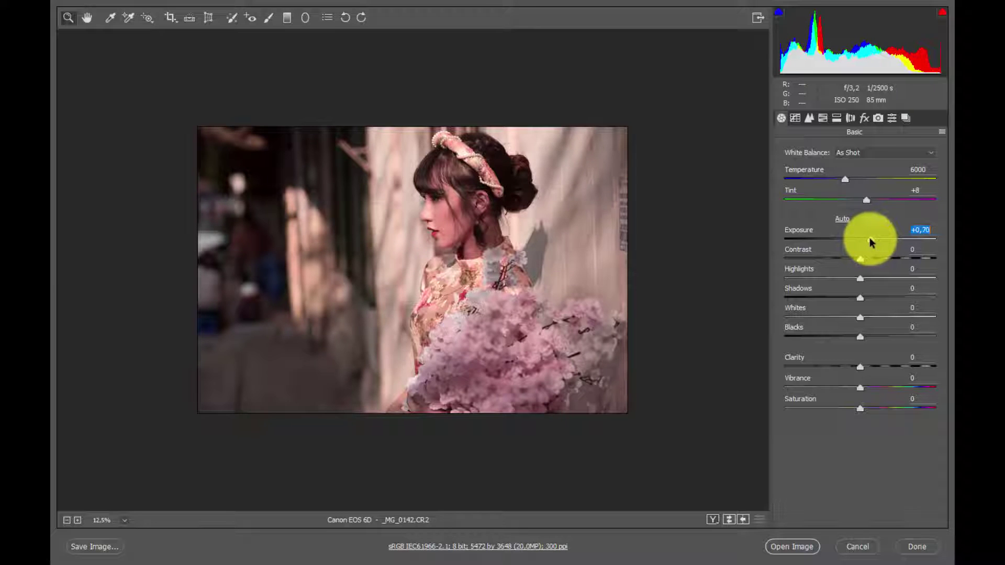
pyautogui.click(448, 292)
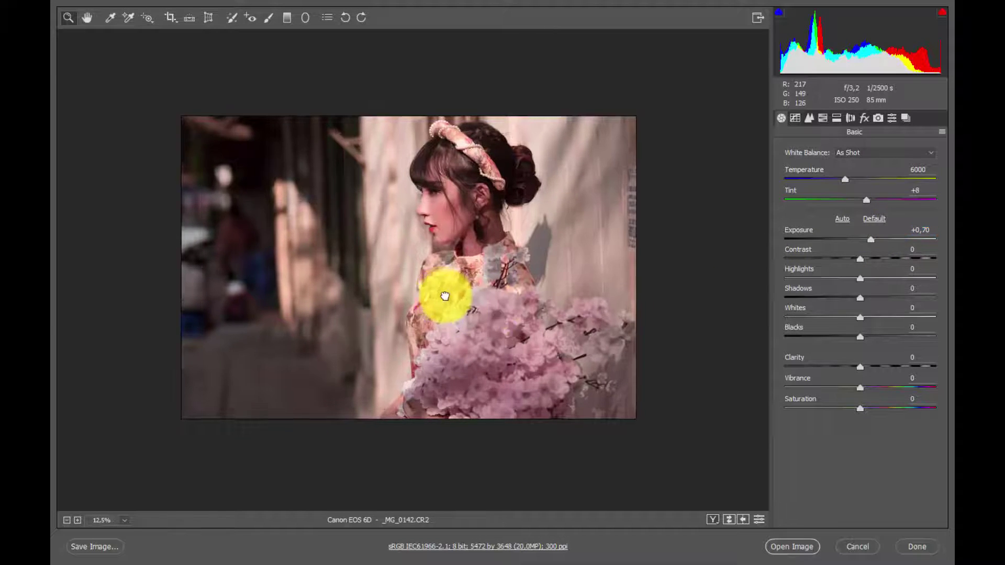
pyautogui.click(449, 217)
pyautogui.moveTo(448, 217); pyautogui.dragTo(479, 235)
pyautogui.moveTo(860, 279); pyautogui.dragTo(820, 277)
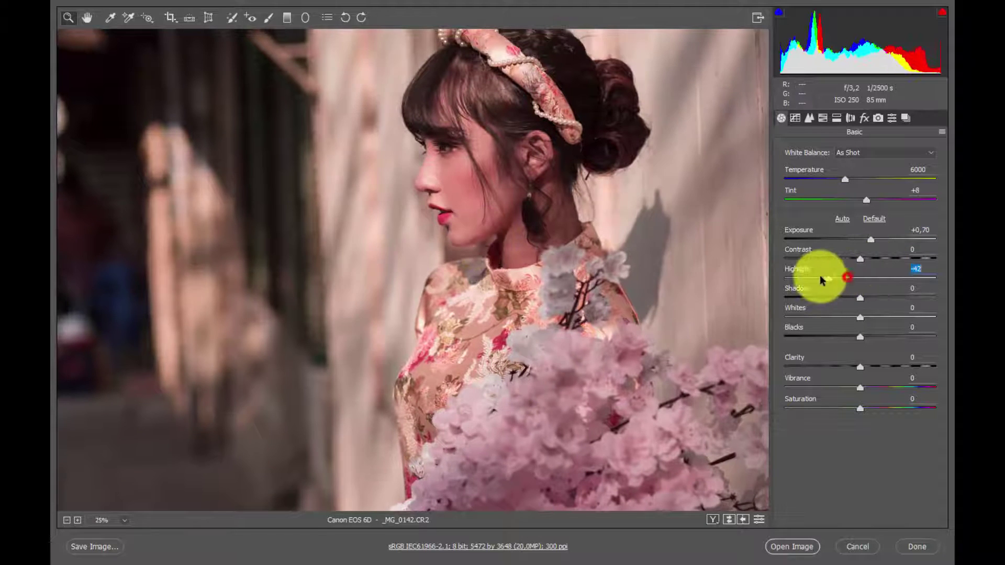
pyautogui.moveTo(858, 316)
pyautogui.mouseDown()
pyautogui.moveTo(823, 317)
pyautogui.moveTo(874, 297)
pyautogui.mouseUp()
pyautogui.moveTo(860, 337); pyautogui.dragTo(873, 336)
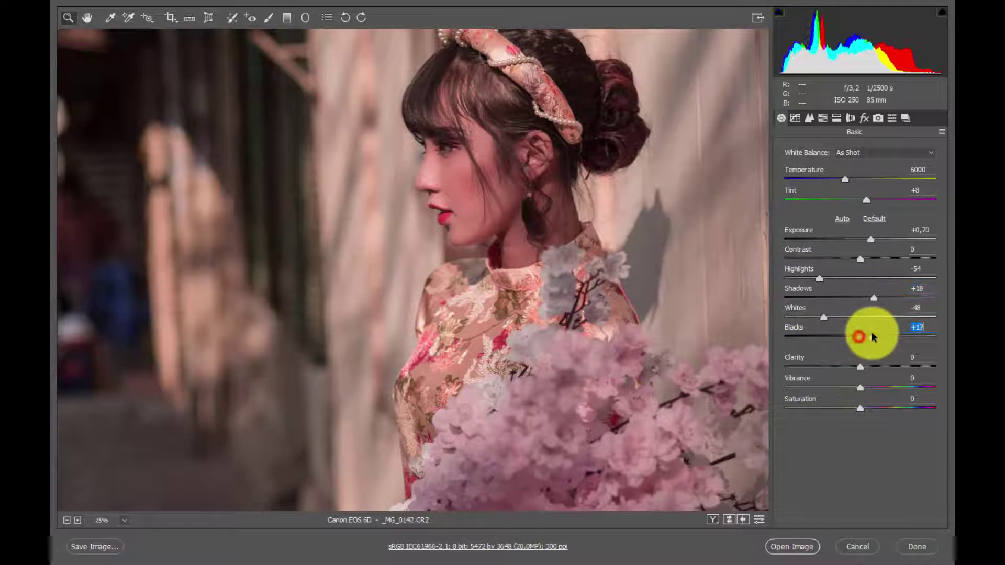
pyautogui.moveTo(870, 238); pyautogui.dragTo(874, 238)
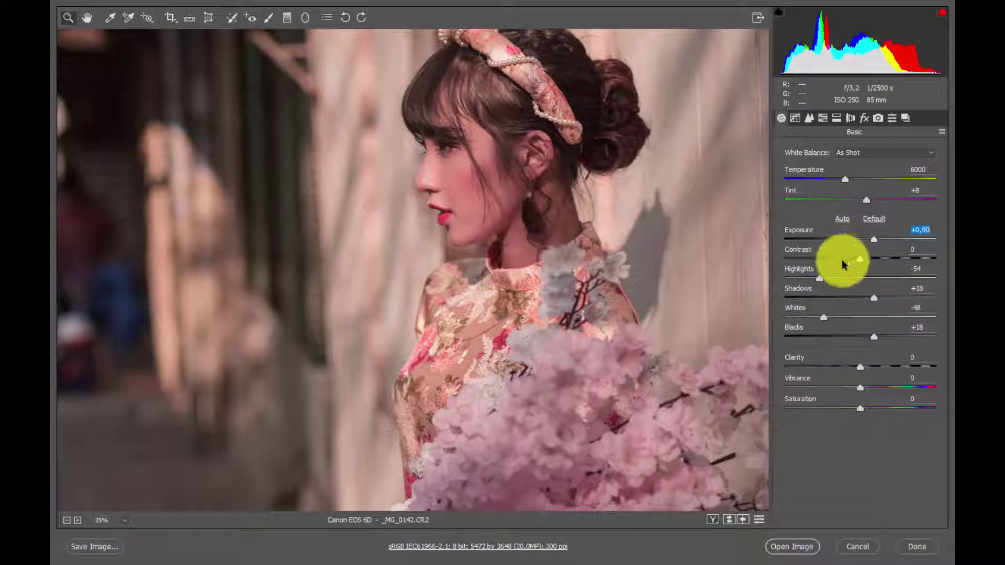
pyautogui.moveTo(874, 336); pyautogui.dragTo(859, 336)
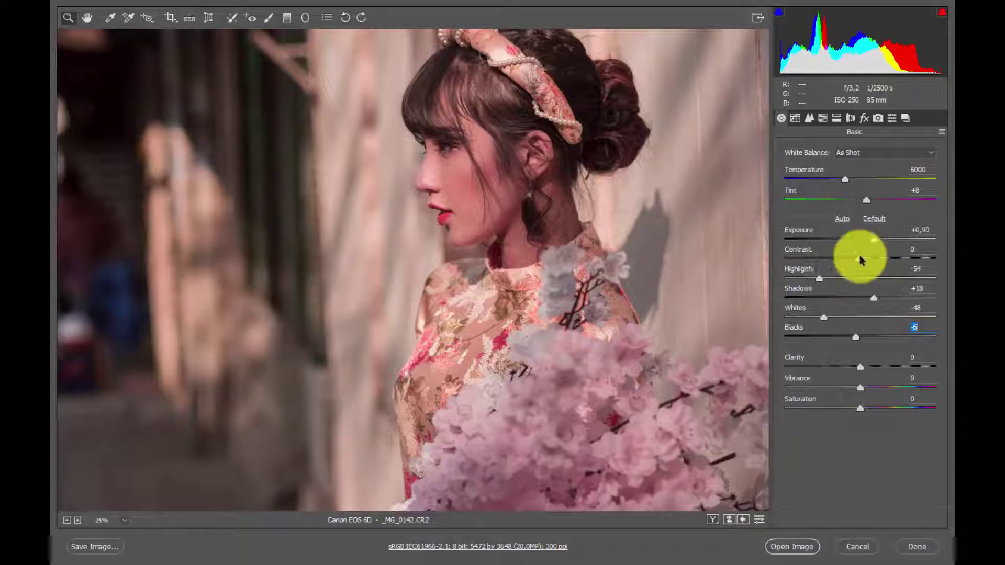
pyautogui.moveTo(874, 239); pyautogui.dragTo(878, 241)
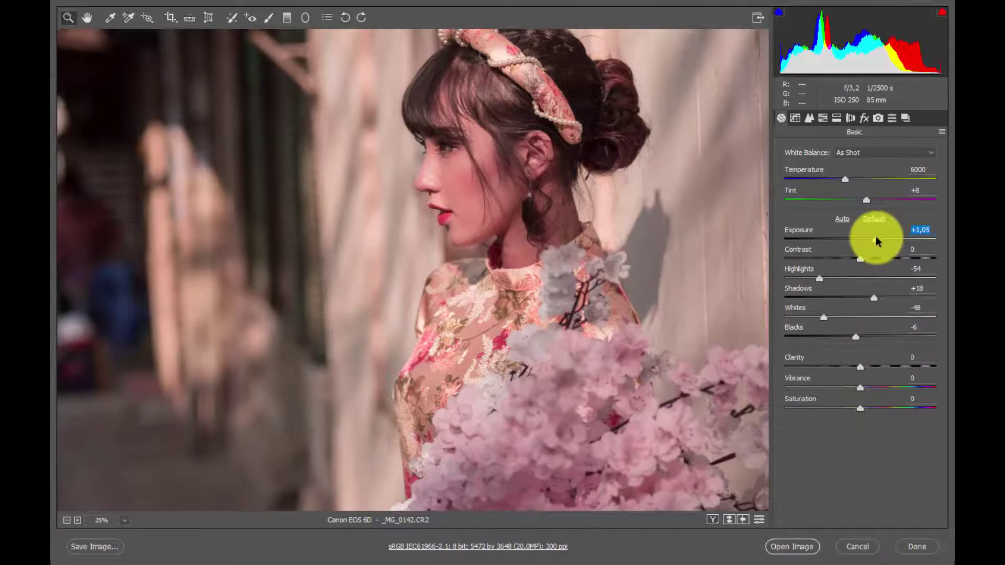
pyautogui.keyDown('alt'); pyautogui.click(566, 235); pyautogui.keyUp('alt')
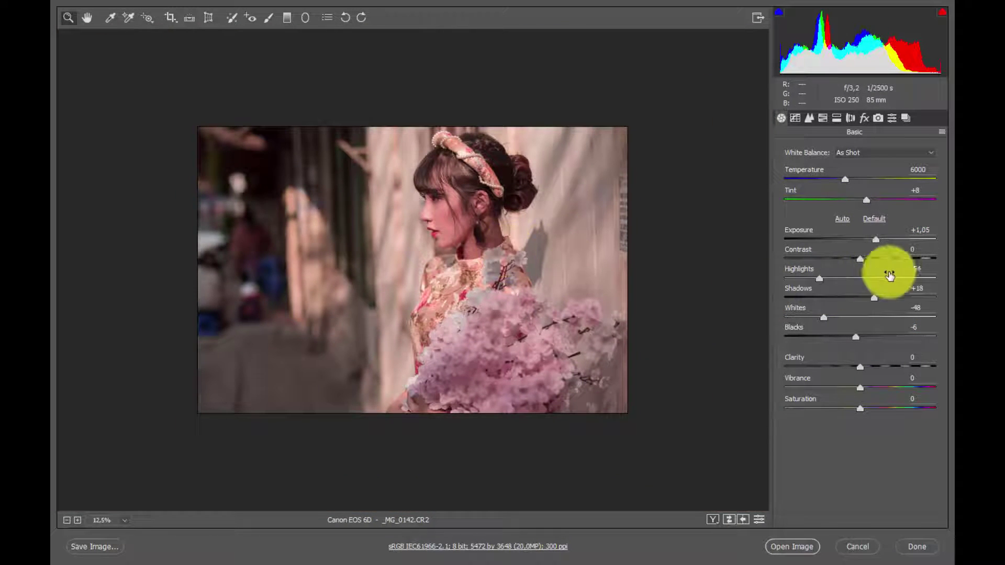
# Add Contrast +15 and reduce Saturation to -11, checking the face up close.
pyautogui.moveTo(866, 259); pyautogui.dragTo(883, 261)
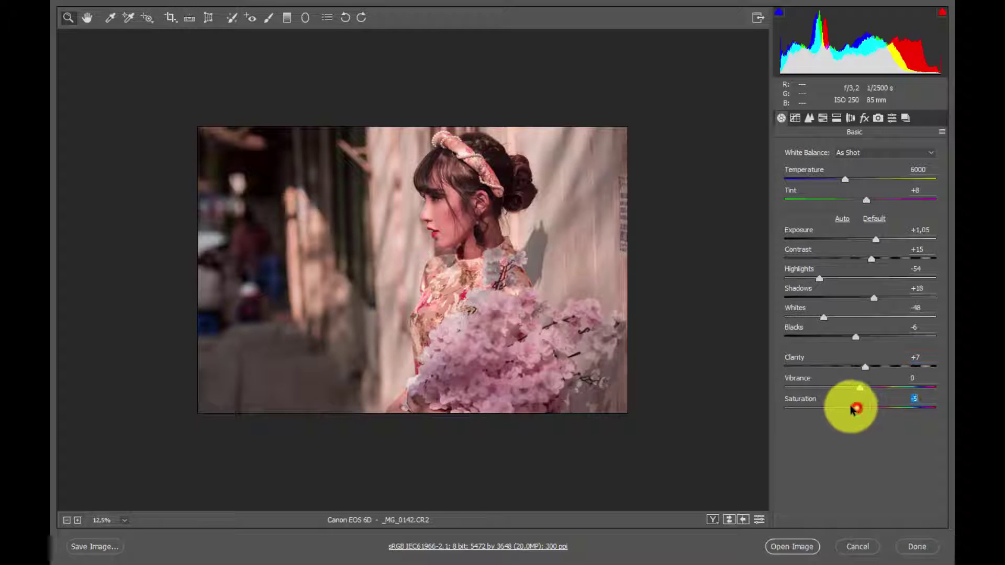
pyautogui.moveTo(852, 409); pyautogui.dragTo(847, 409)
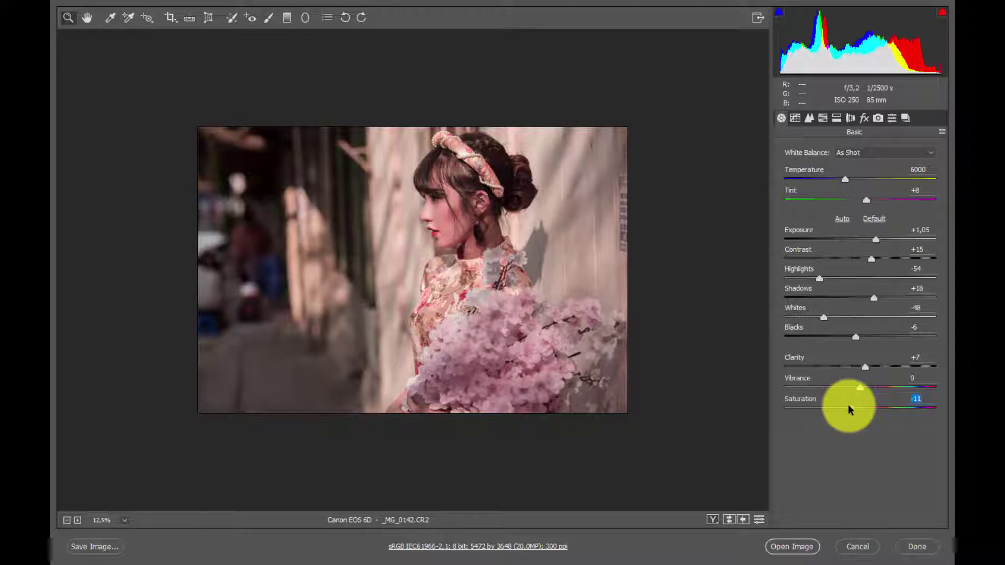
pyautogui.click(426, 258)
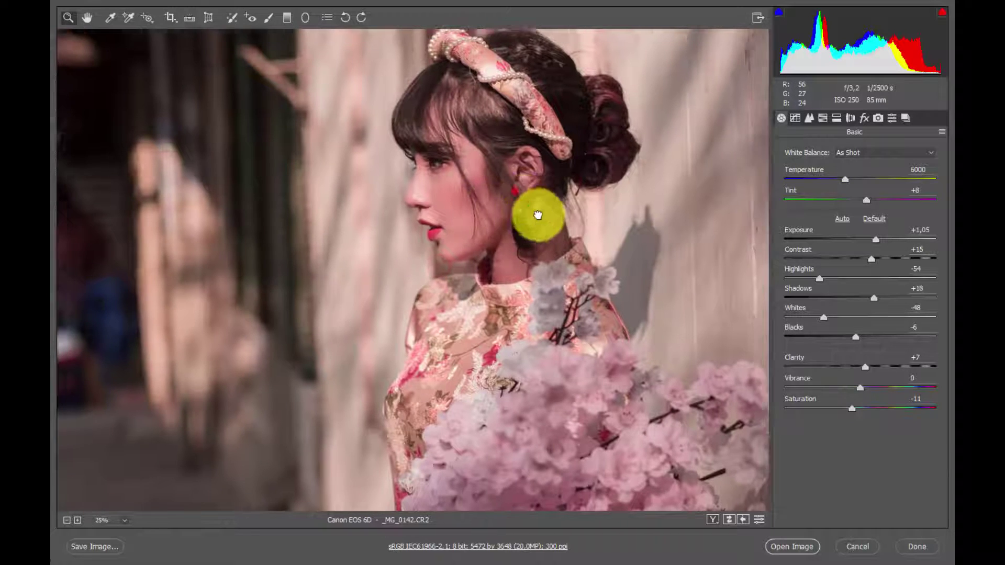
pyautogui.moveTo(537, 214); pyautogui.dragTo(518, 229)
pyautogui.keyDown('alt'); pyautogui.click(517, 230); pyautogui.keyUp('alt')
# Ease Highlights to -37 and lift Shadows to +23, checking the portrait at closer zoom.
pyautogui.click(419, 255)
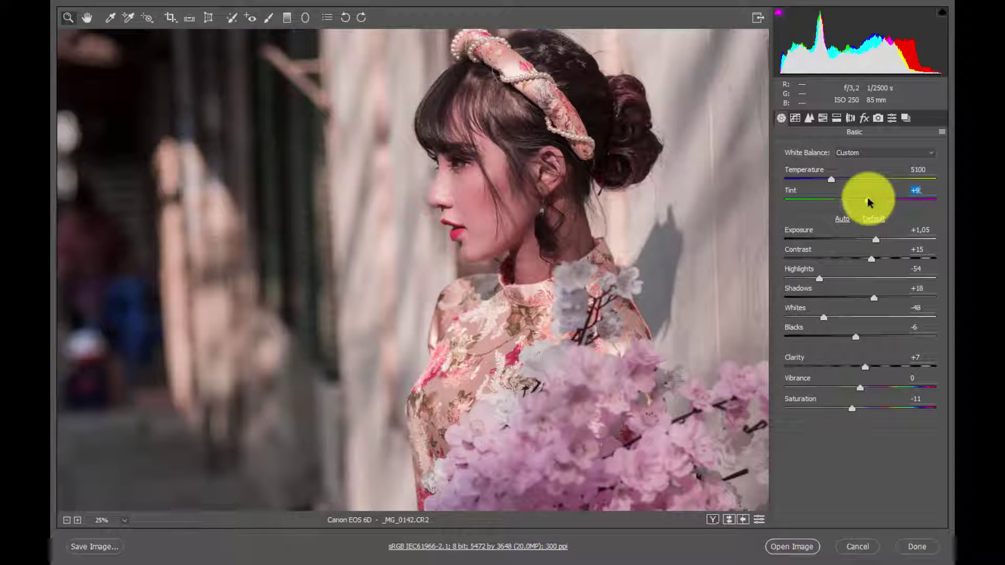
pyautogui.keyDown('alt'); pyautogui.click(483, 287); pyautogui.keyUp('alt')
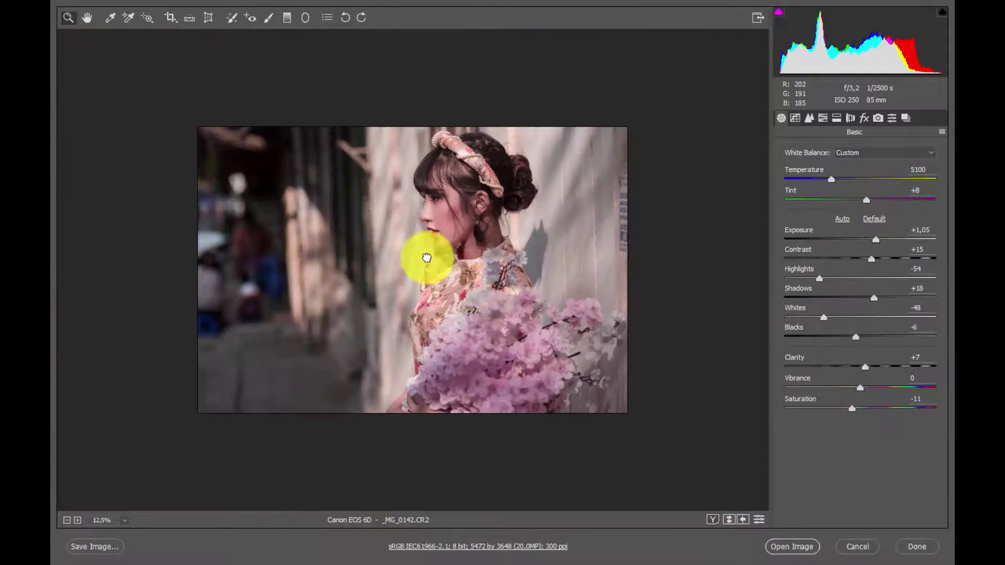
pyautogui.click(429, 256)
pyautogui.click(442, 247)
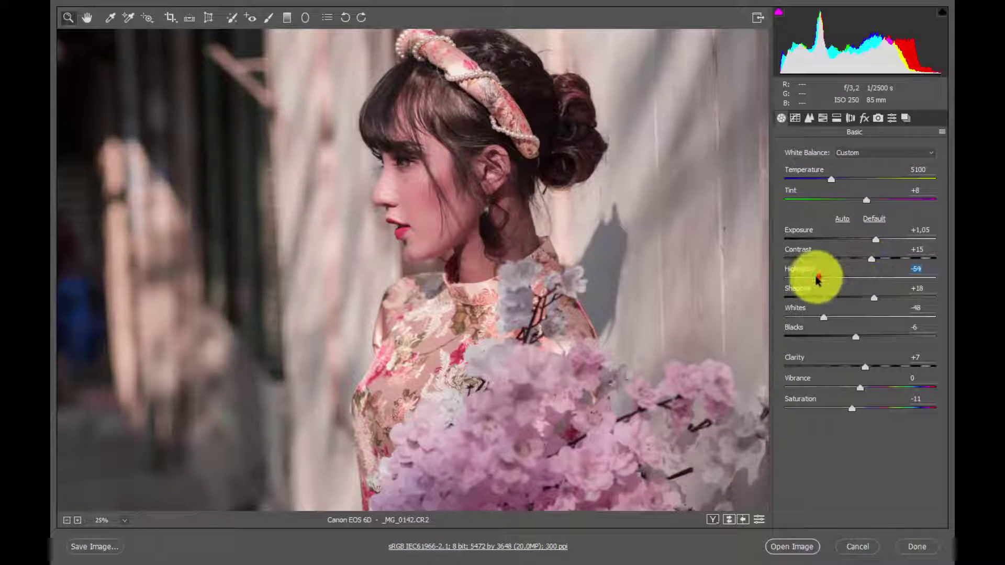
pyautogui.moveTo(818, 279); pyautogui.dragTo(819, 279)
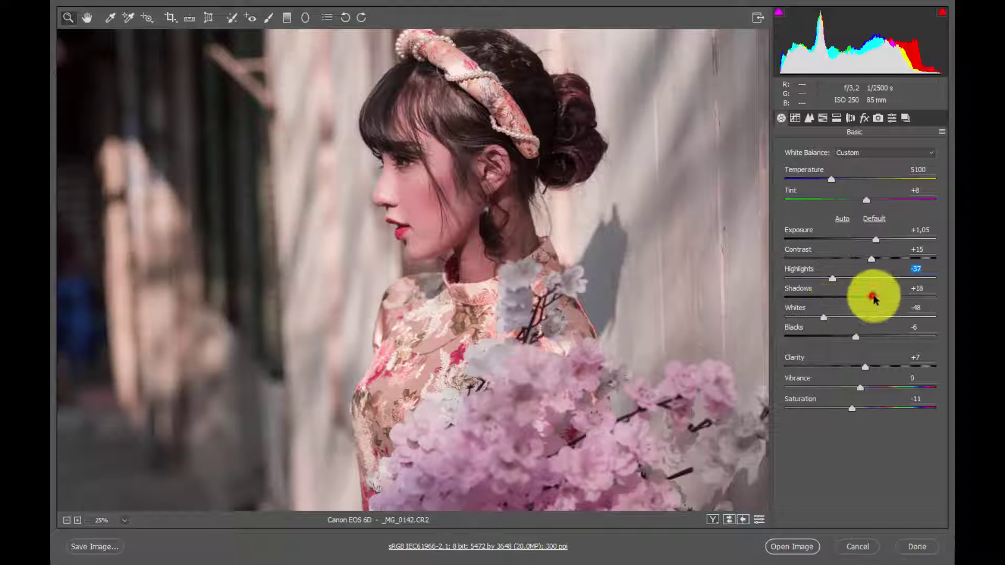
pyautogui.moveTo(872, 296); pyautogui.dragTo(877, 298)
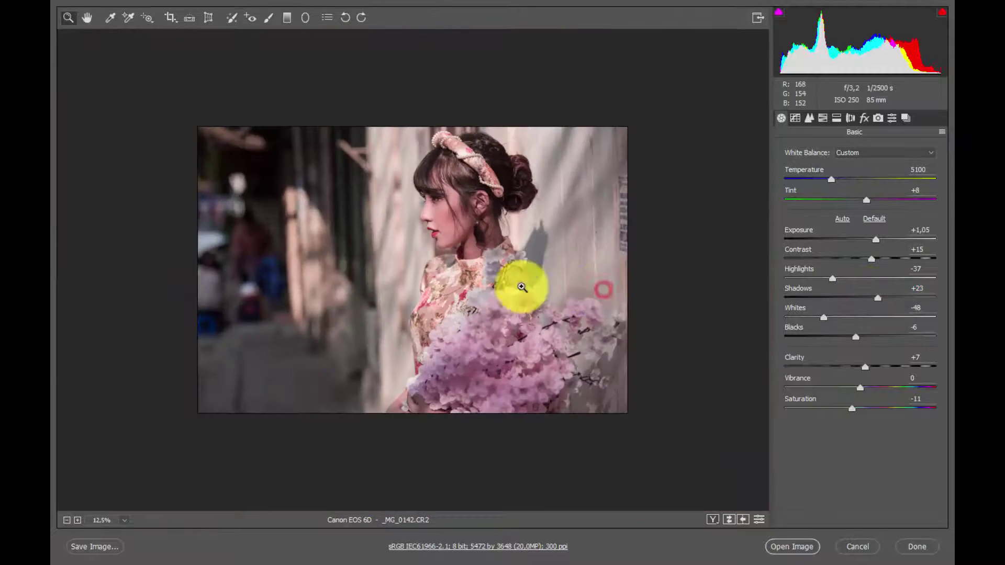
pyautogui.click(509, 269)
pyautogui.moveTo(558, 224); pyautogui.dragTo(753, 208)
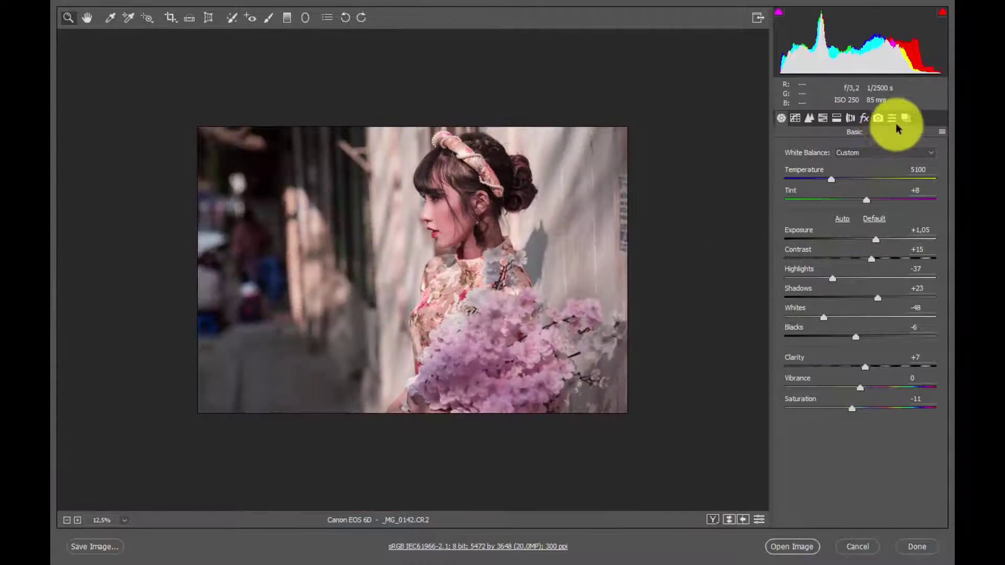
# Show Camera Calibration and zoom in to frame the woman's face.
pyautogui.click(877, 118)
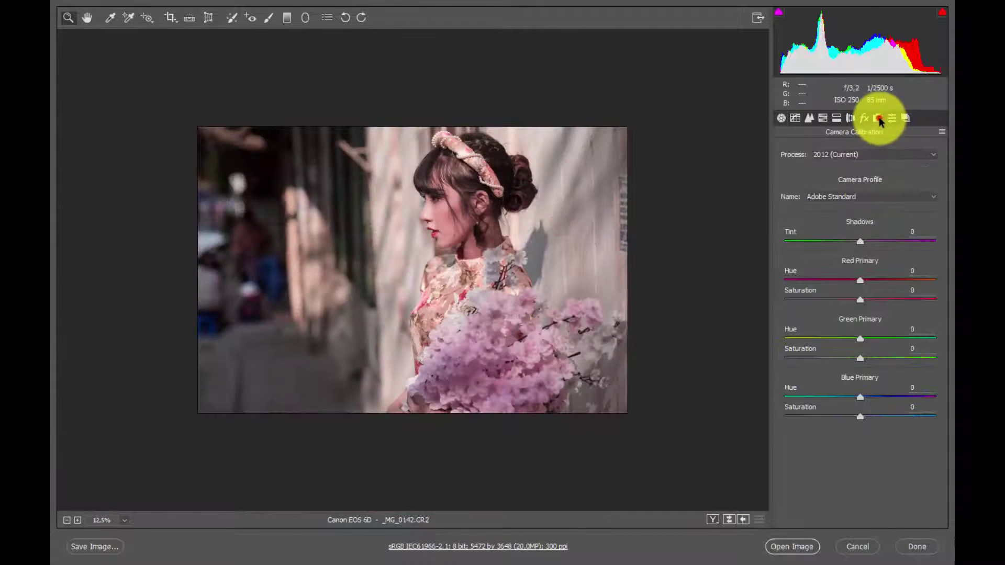
pyautogui.click(448, 239)
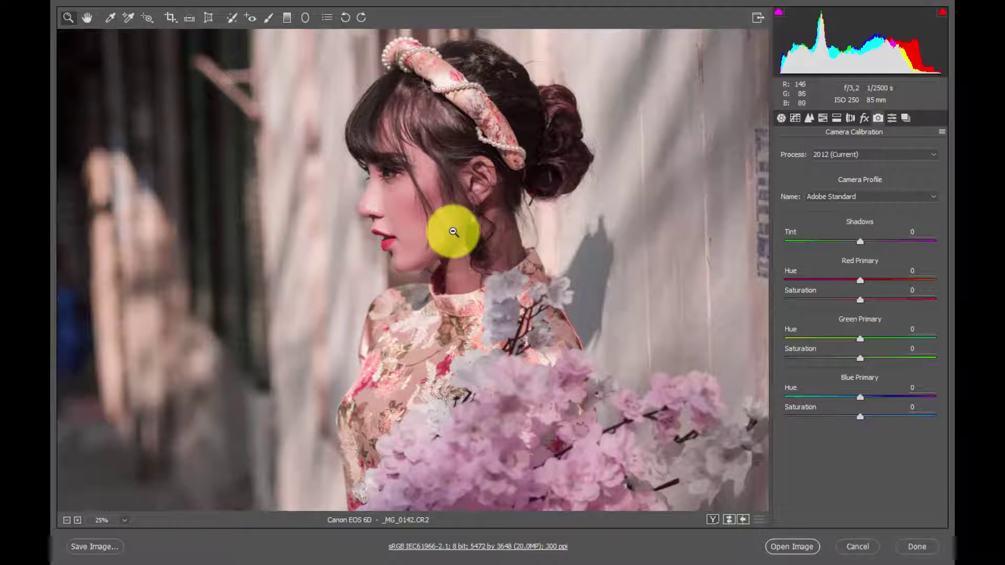
pyautogui.keyDown('alt'); pyautogui.click(453, 231); pyautogui.keyUp('alt')
pyautogui.click(450, 281)
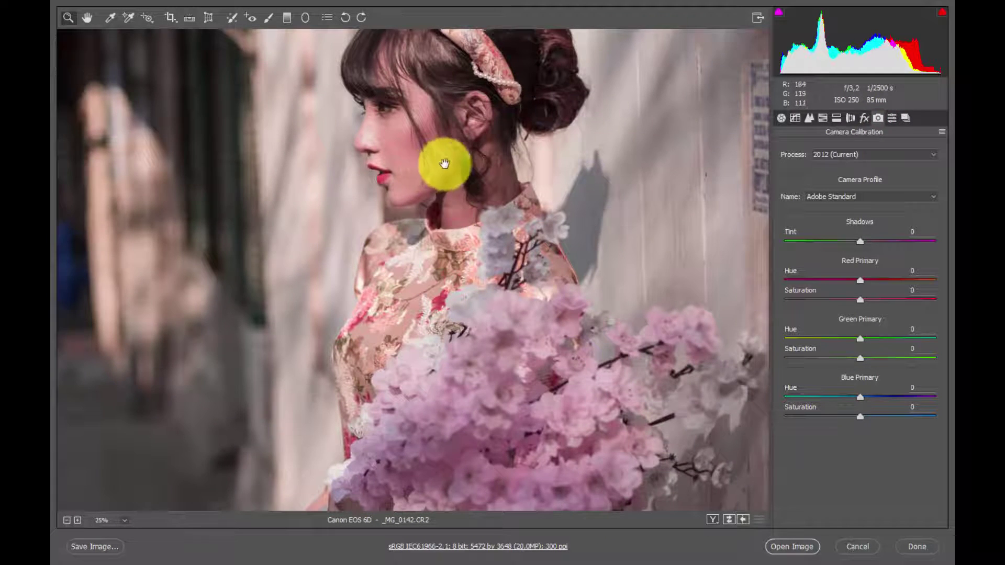
pyautogui.moveTo(442, 162); pyautogui.dragTo(469, 213)
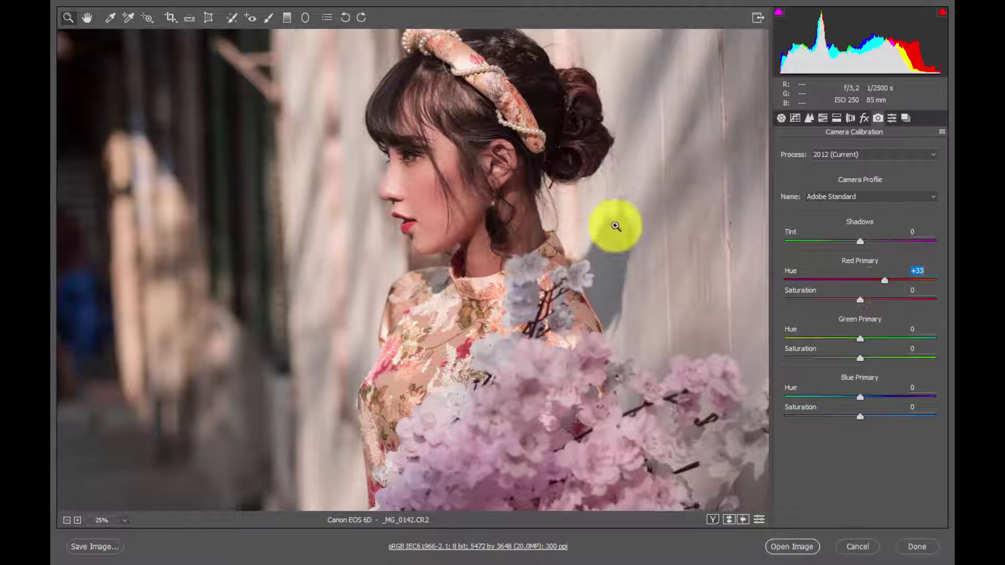
pyautogui.click(415, 289)
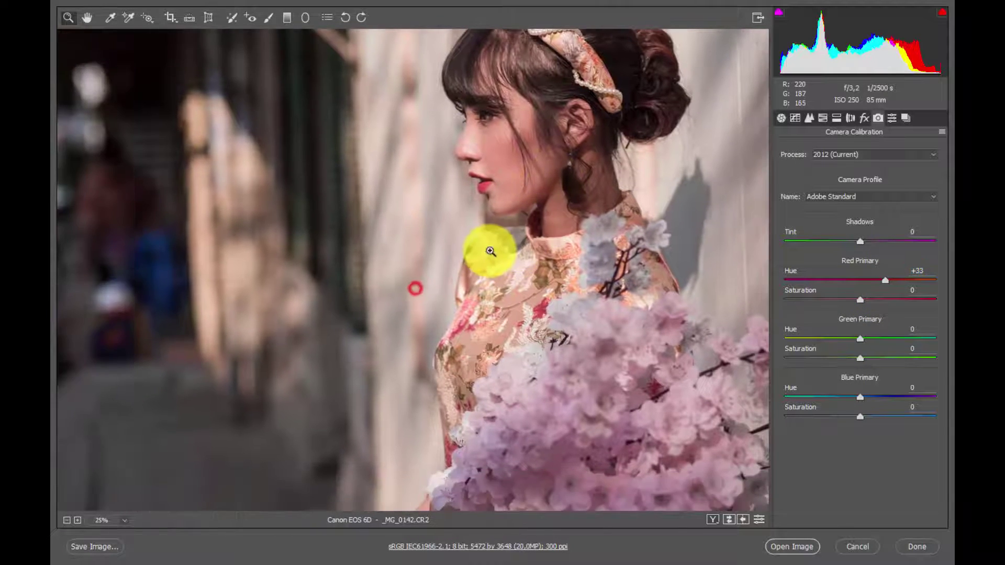
pyautogui.keyDown('alt'); pyautogui.click(490, 251); pyautogui.keyUp('alt')
pyautogui.click(442, 238)
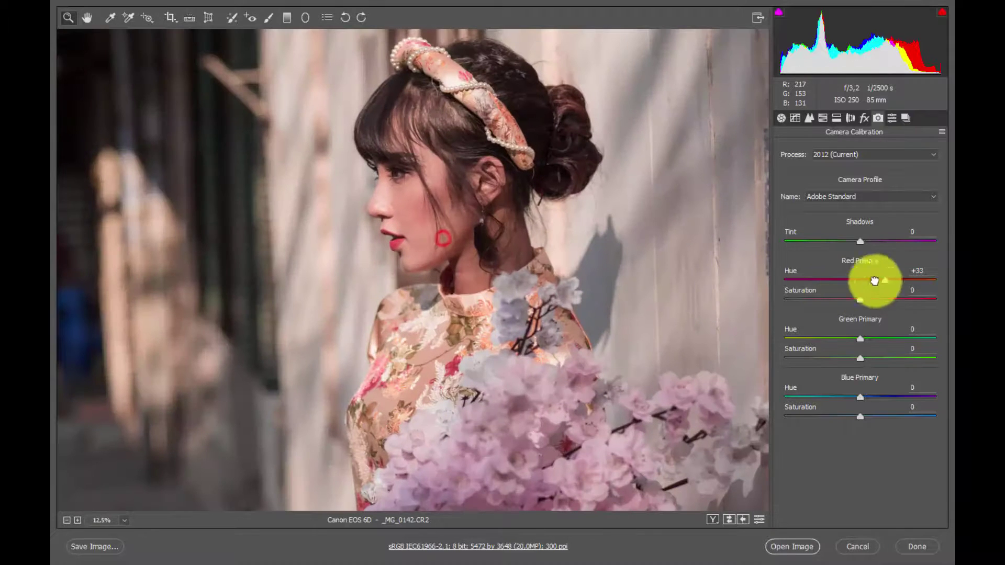
# Try different Red Primary hue and saturation values, then reset the hue to 0.
pyautogui.moveTo(860, 299); pyautogui.dragTo(855, 299)
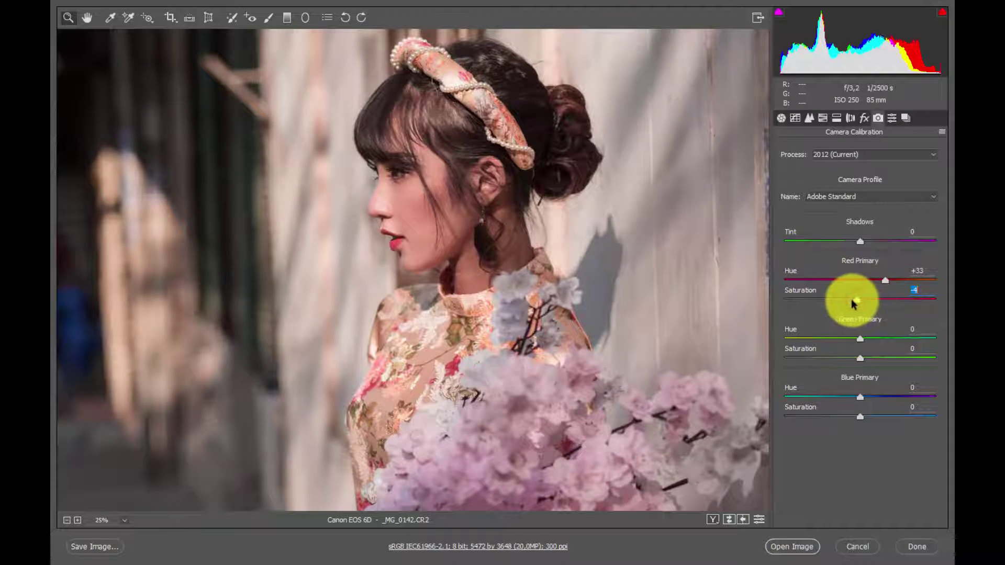
pyautogui.click(889, 278)
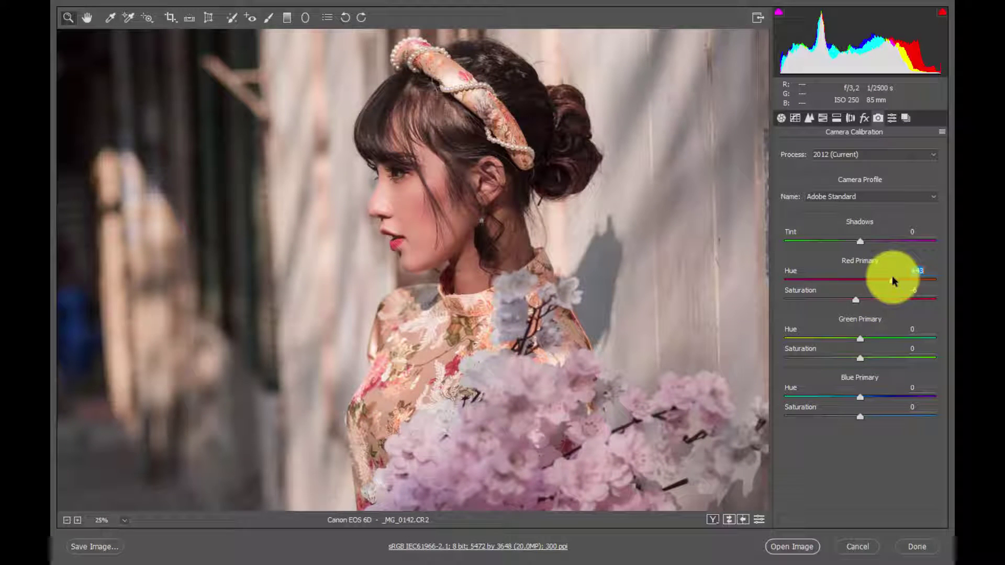
pyautogui.keyDown('alt'); pyautogui.click(468, 280); pyautogui.keyUp('alt')
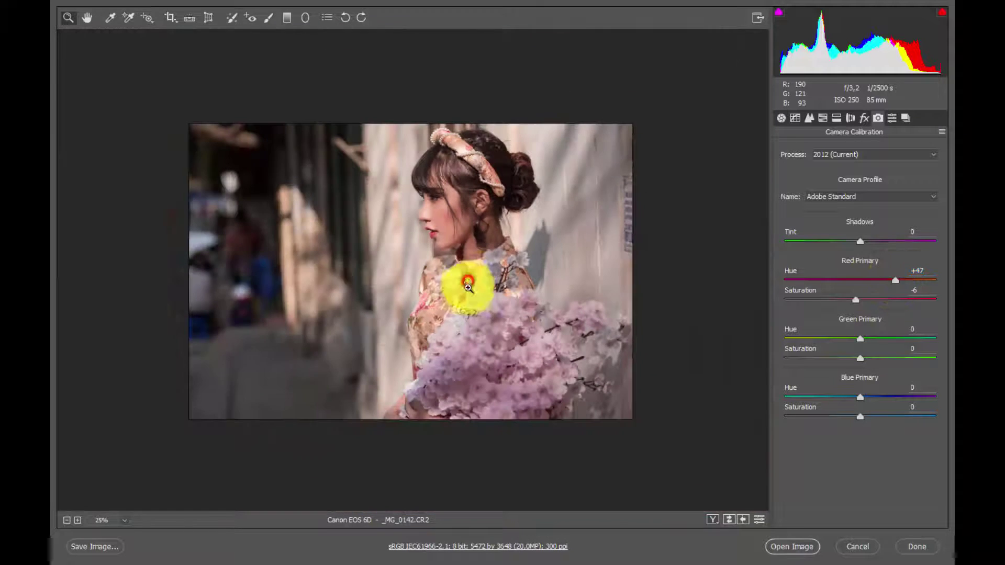
pyautogui.click(385, 280)
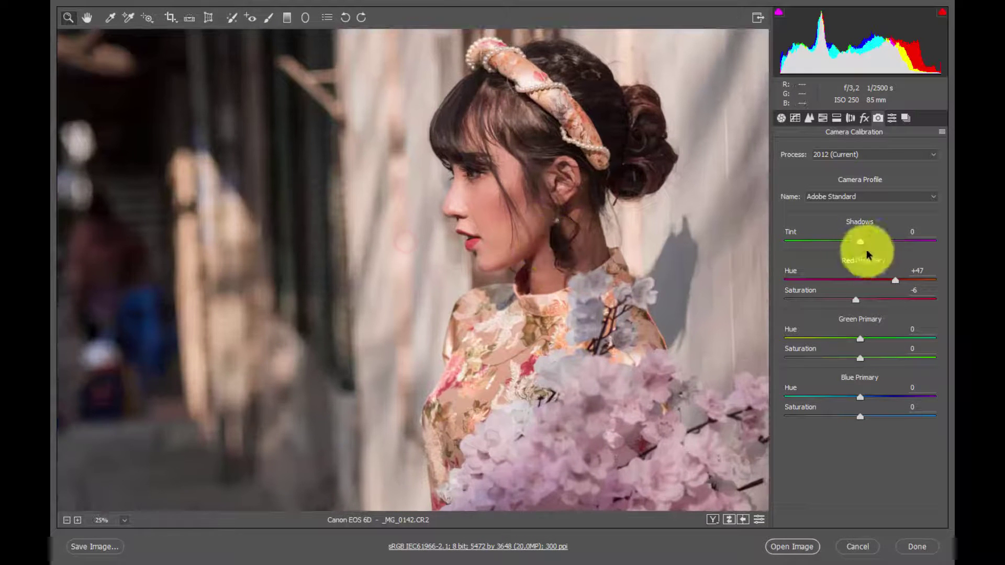
pyautogui.click(895, 277)
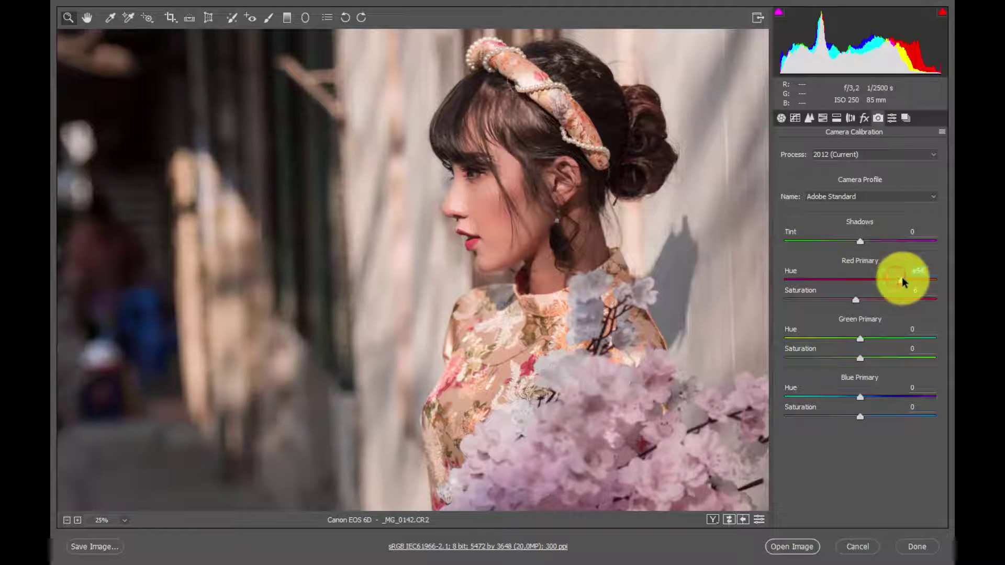
pyautogui.moveTo(902, 278); pyautogui.dragTo(862, 278)
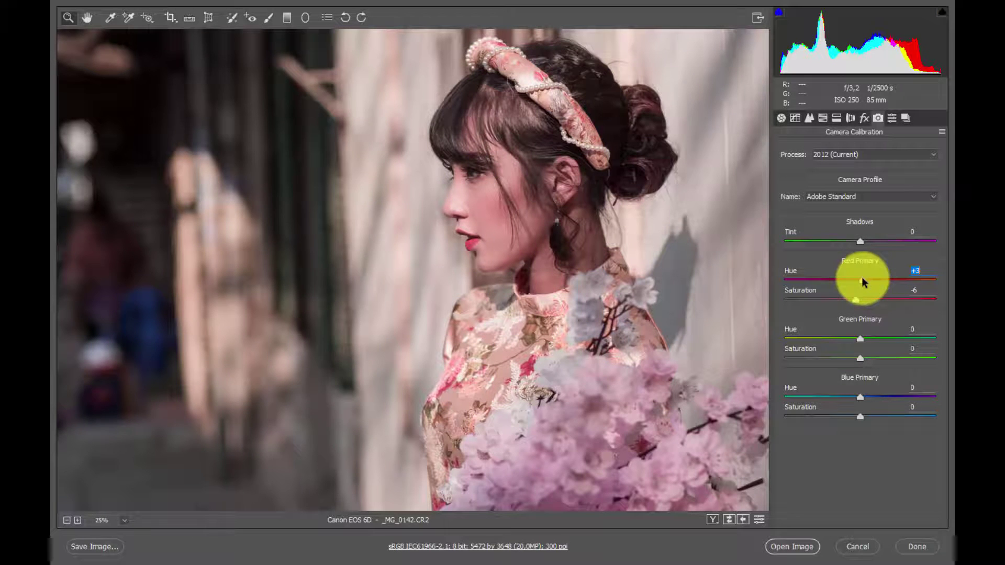
pyautogui.doubleClick(860, 279)
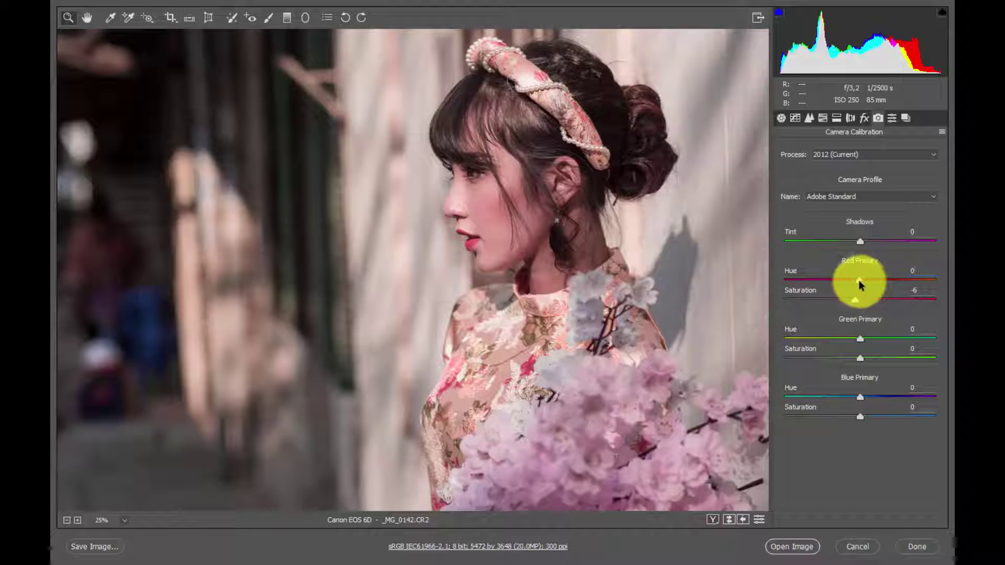
# Set Red Primary Saturation to -15 and Red Primary Hue to -7.
pyautogui.press('Tab')
pyautogui.press('Down')
pyautogui.press('Down')
pyautogui.press('Down')
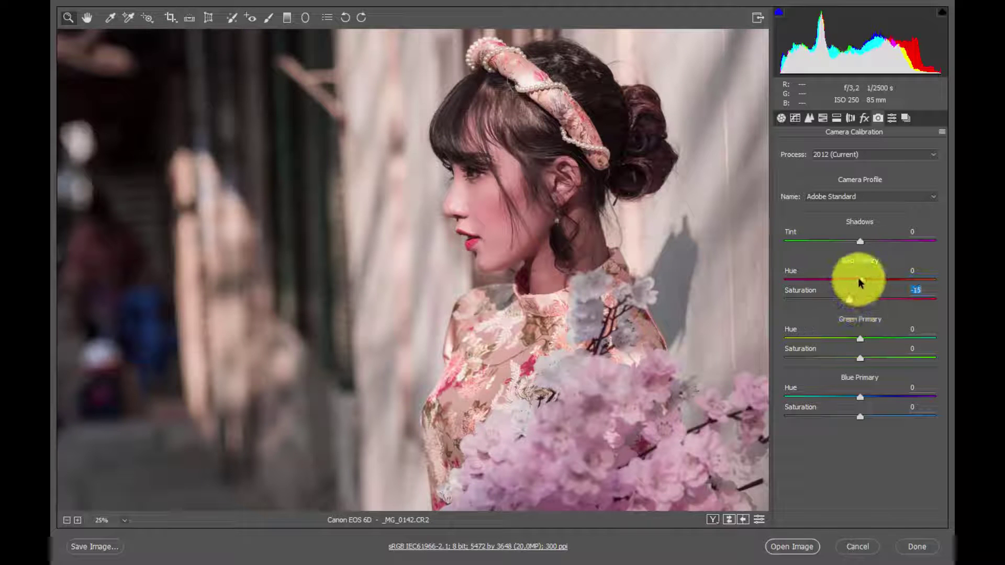
pyautogui.moveTo(860, 280); pyautogui.dragTo(840, 281)
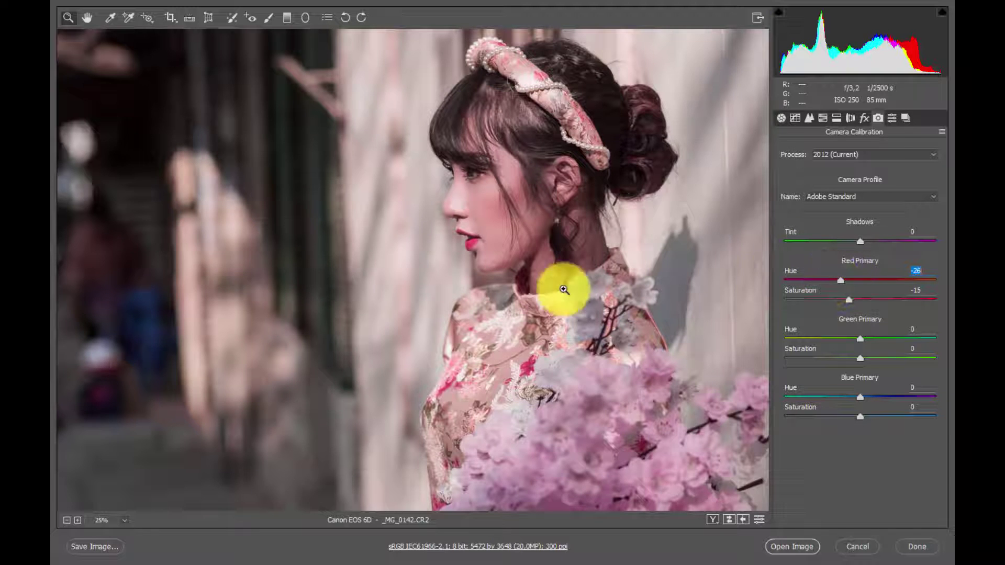
pyautogui.hotkey('ctrl', '-')
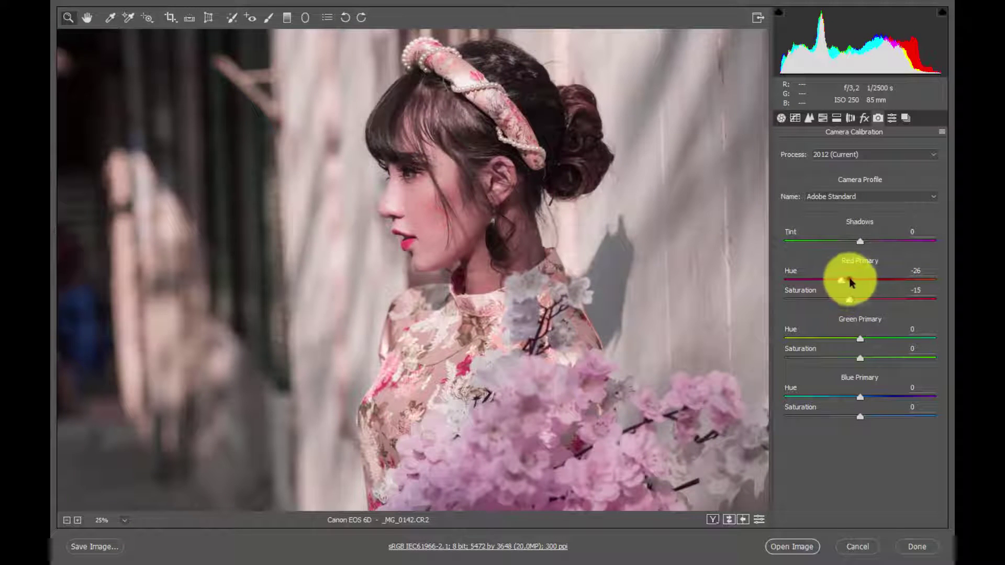
pyautogui.moveTo(855, 277); pyautogui.dragTo(854, 278)
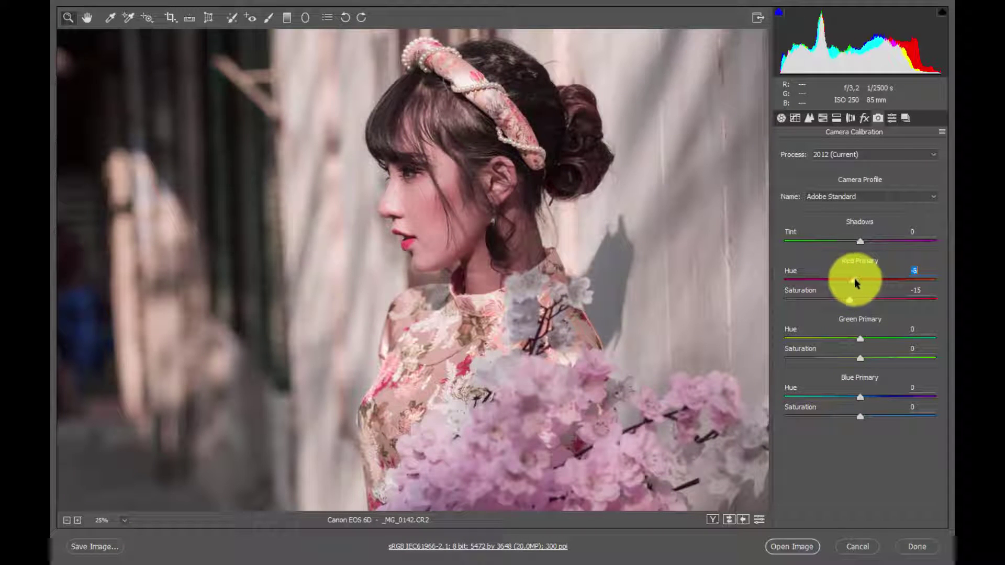
pyautogui.click(864, 339)
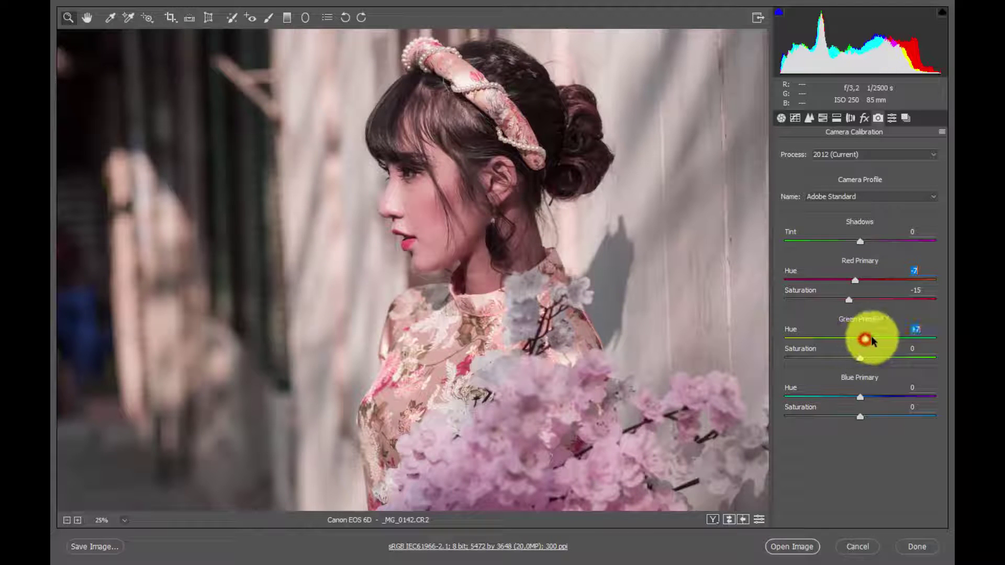
# Give Green Primary hue +16, saturation -14, and Blue Primary hue +10, saturation -10.
pyautogui.moveTo(901, 339)
pyautogui.mouseDown()
pyautogui.moveTo(822, 337)
pyautogui.moveTo(887, 339)
pyautogui.moveTo(838, 337)
pyautogui.moveTo(880, 340)
pyautogui.moveTo(849, 358)
pyautogui.mouseUp()
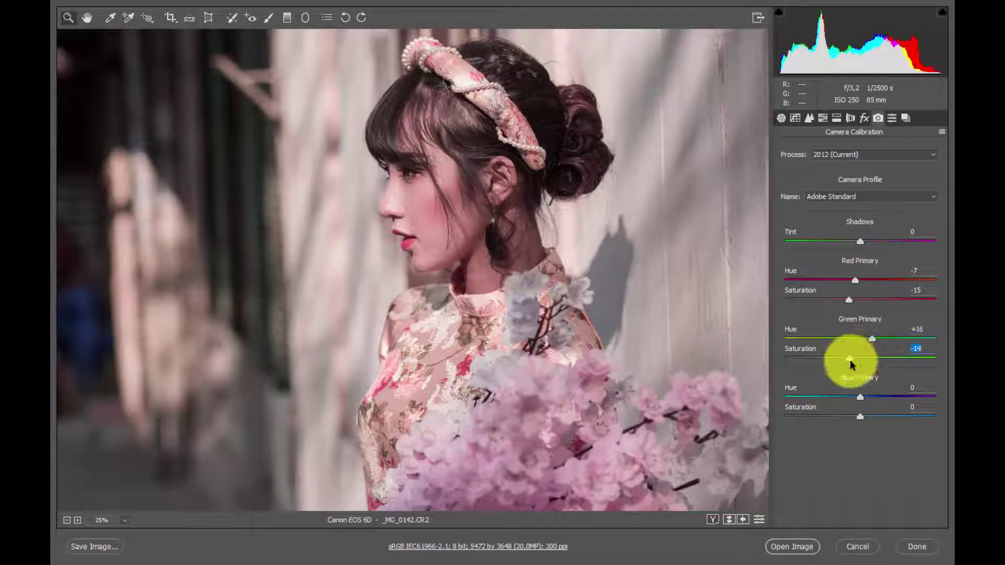
pyautogui.moveTo(857, 395)
pyautogui.mouseDown()
pyautogui.moveTo(845, 397)
pyautogui.moveTo(886, 399)
pyautogui.mouseUp()
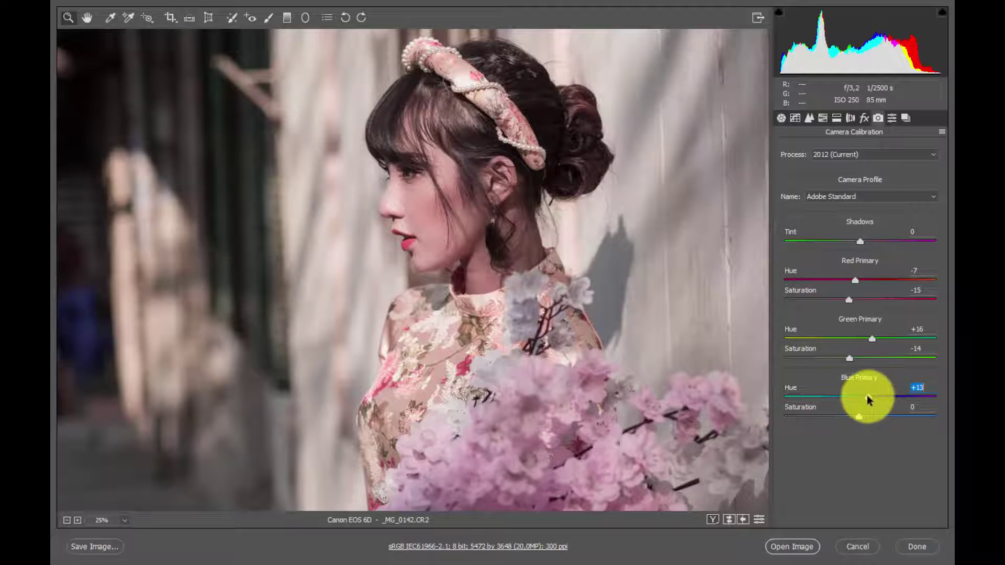
pyautogui.moveTo(866, 399); pyautogui.dragTo(853, 417)
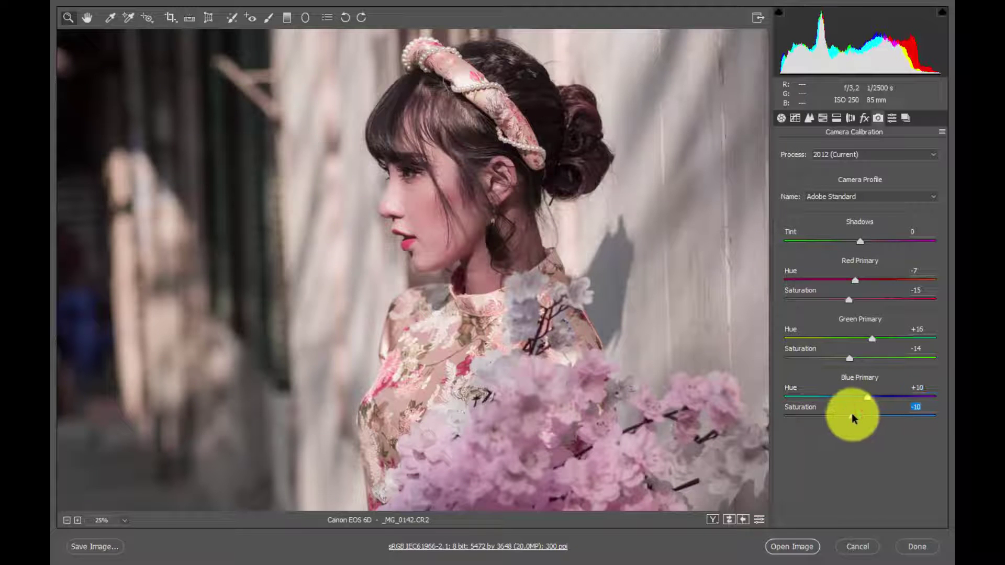
pyautogui.moveTo(511, 325)
pyautogui.mouseDown()
pyautogui.moveTo(476, 325)
pyautogui.moveTo(460, 308)
pyautogui.moveTo(469, 311)
pyautogui.moveTo(458, 263)
pyautogui.mouseUp()
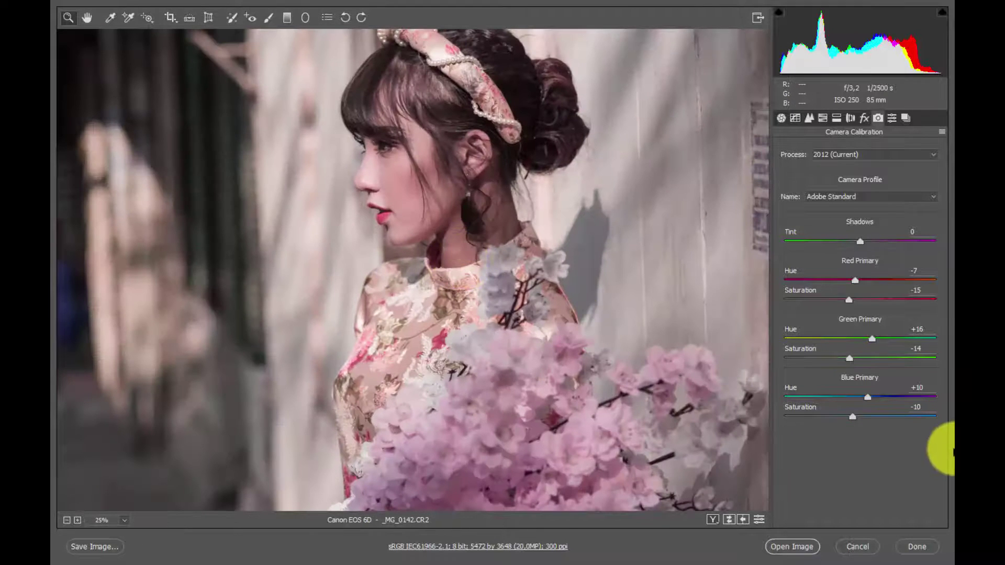
# Raise Red Primary Saturation toward zero, set Basic Saturation to -8, and show Split Toning.
pyautogui.click(867, 397)
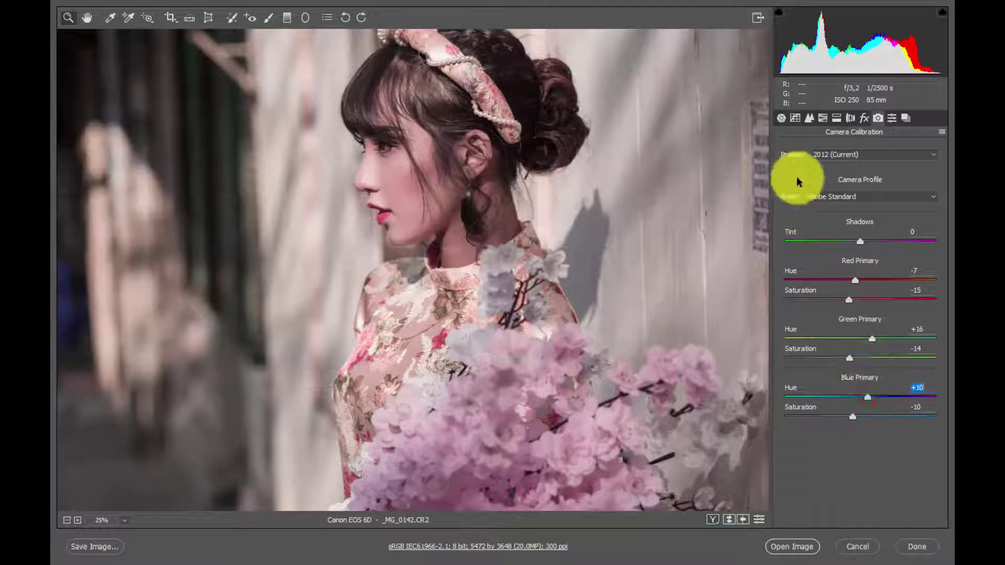
pyautogui.moveTo(849, 300); pyautogui.dragTo(854, 300)
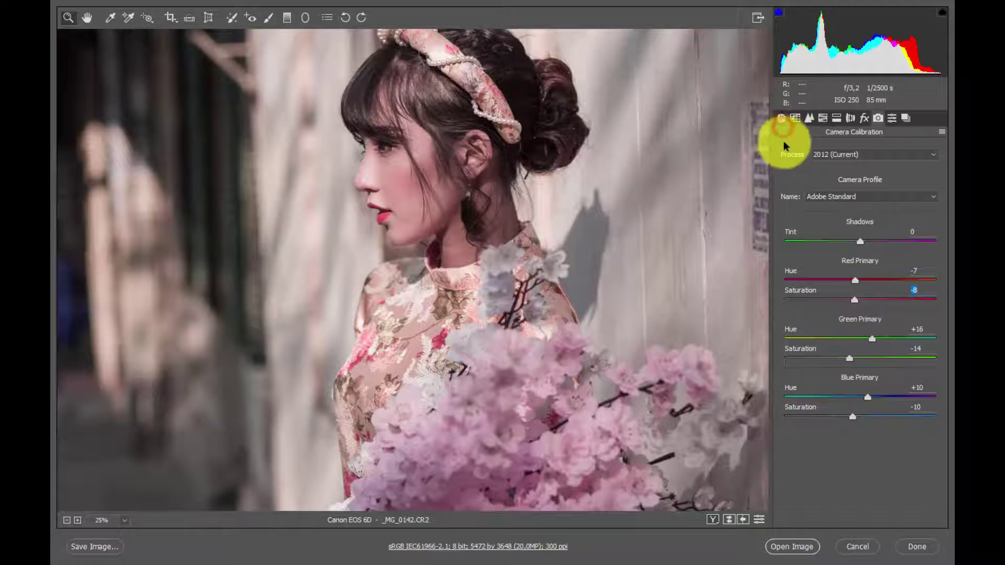
pyautogui.moveTo(789, 65)
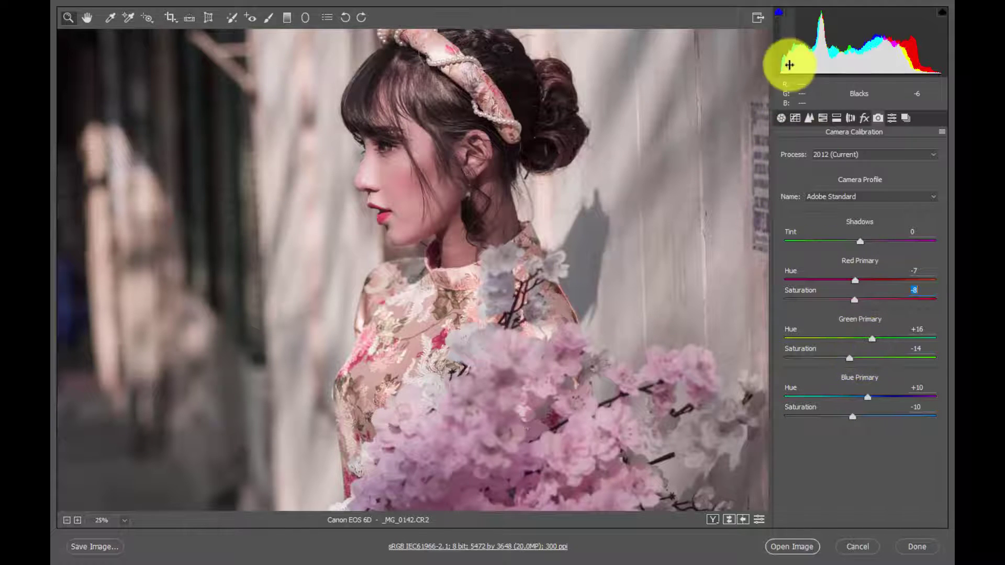
pyautogui.click(780, 118)
pyautogui.moveTo(859, 406)
pyautogui.mouseDown()
pyautogui.moveTo(867, 411)
pyautogui.moveTo(878, 390)
pyautogui.moveTo(855, 411)
pyautogui.mouseUp()
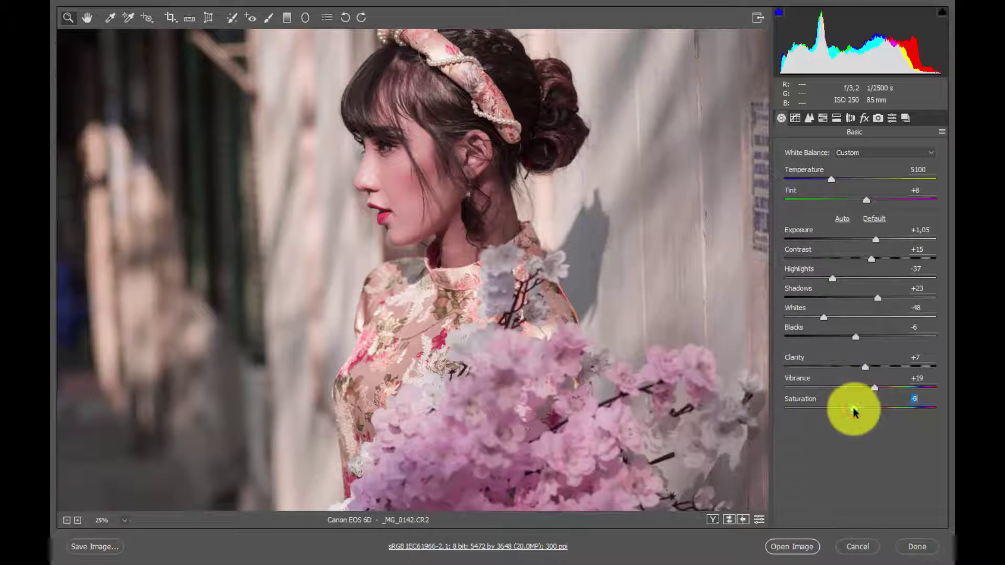
pyautogui.hotkey('ctrl', '-')
pyautogui.hotkey('ctrl', '0')
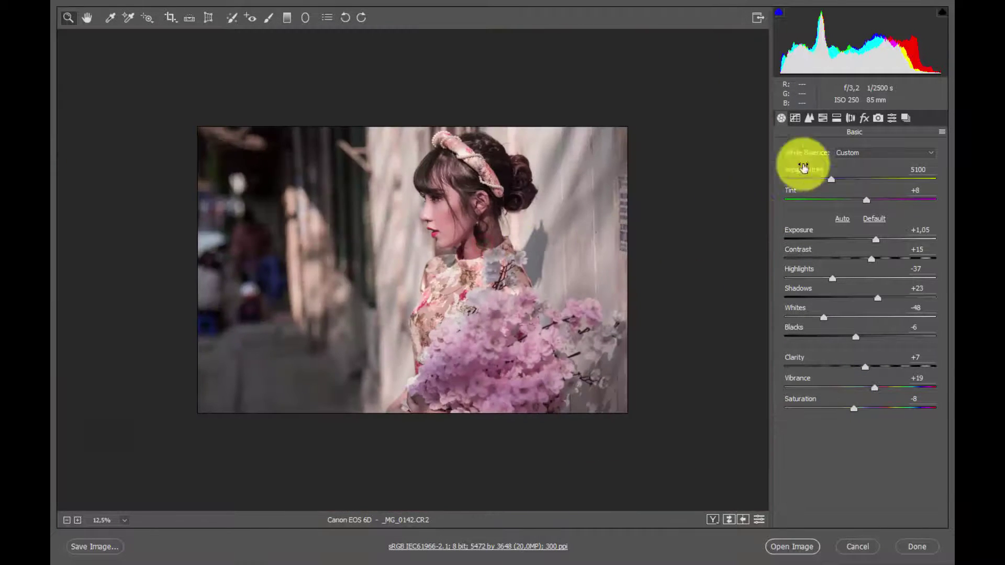
pyautogui.click(850, 118)
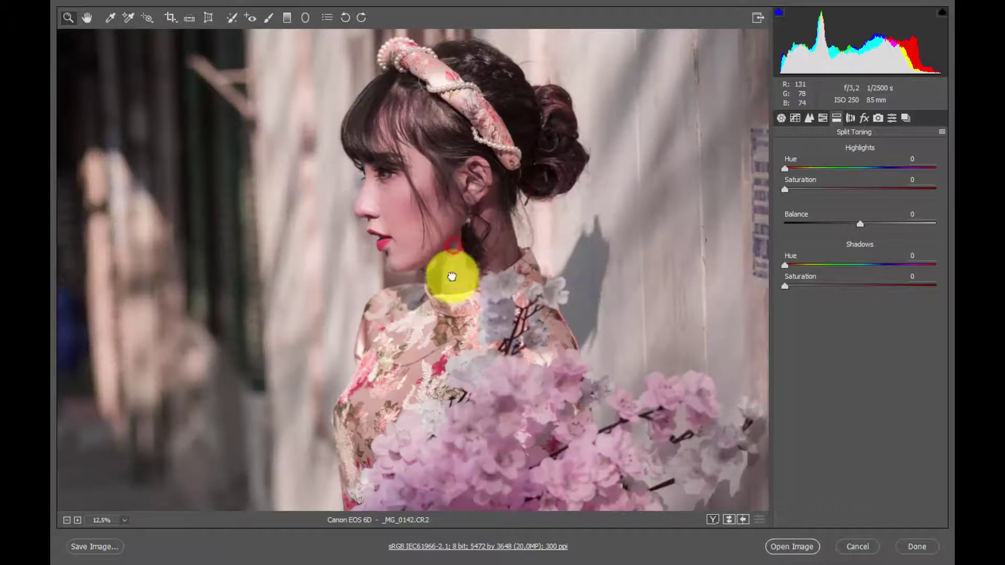
# Raise Highlights toning Saturation to preview the tint, settling on 10.
pyautogui.click(456, 250)
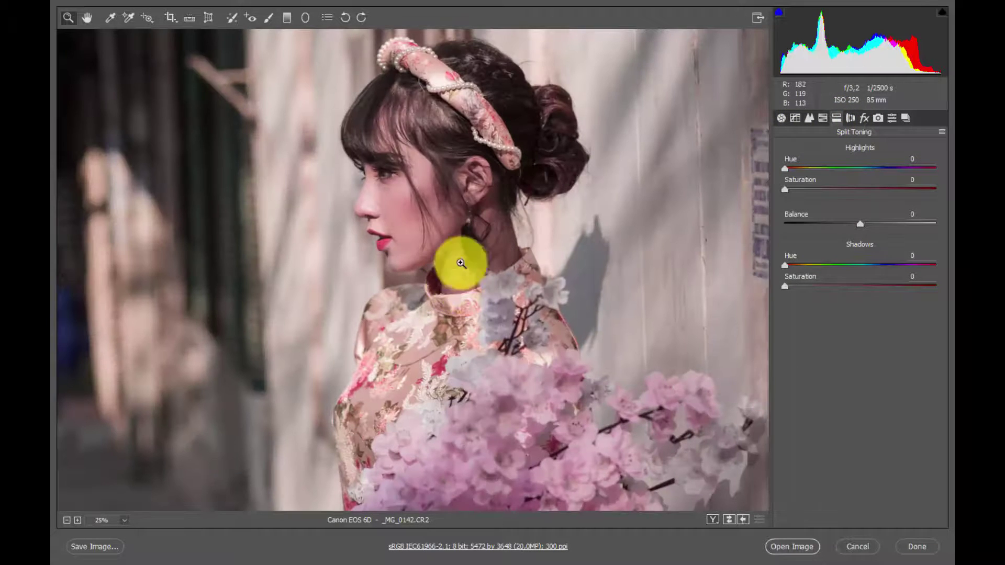
pyautogui.keyDown('alt'); pyautogui.click(399, 263); pyautogui.keyUp('alt')
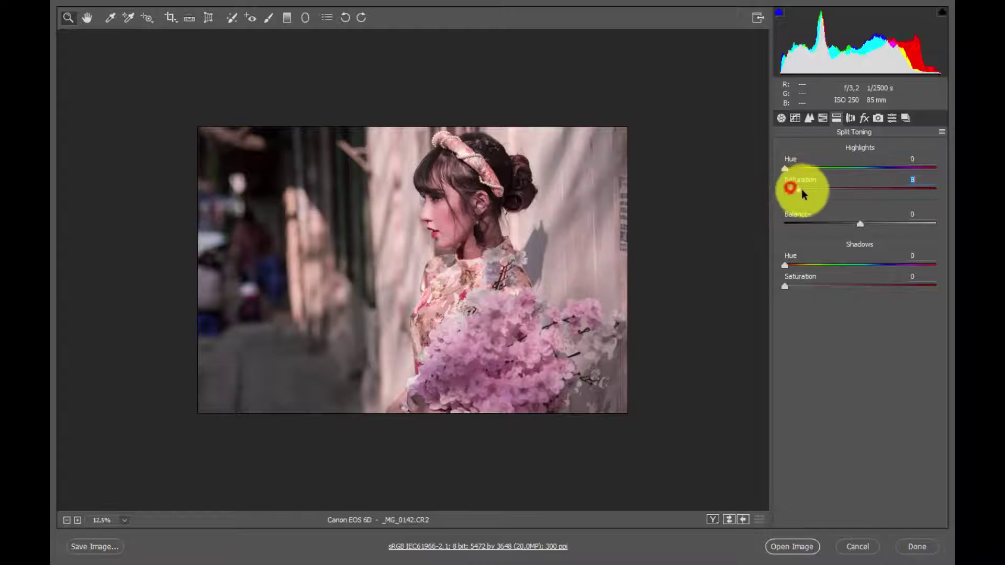
pyautogui.moveTo(793, 183); pyautogui.dragTo(808, 190)
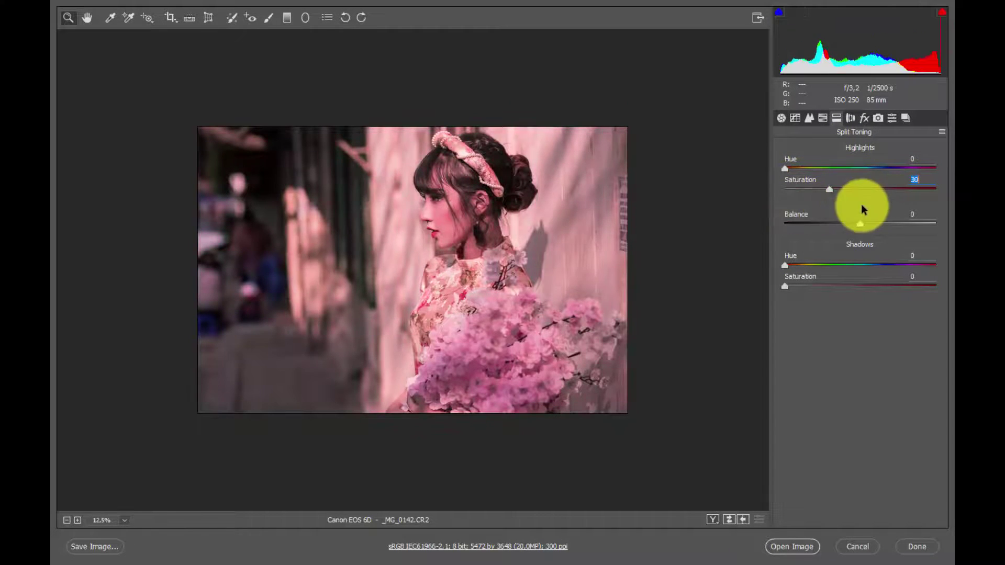
pyautogui.write('0')
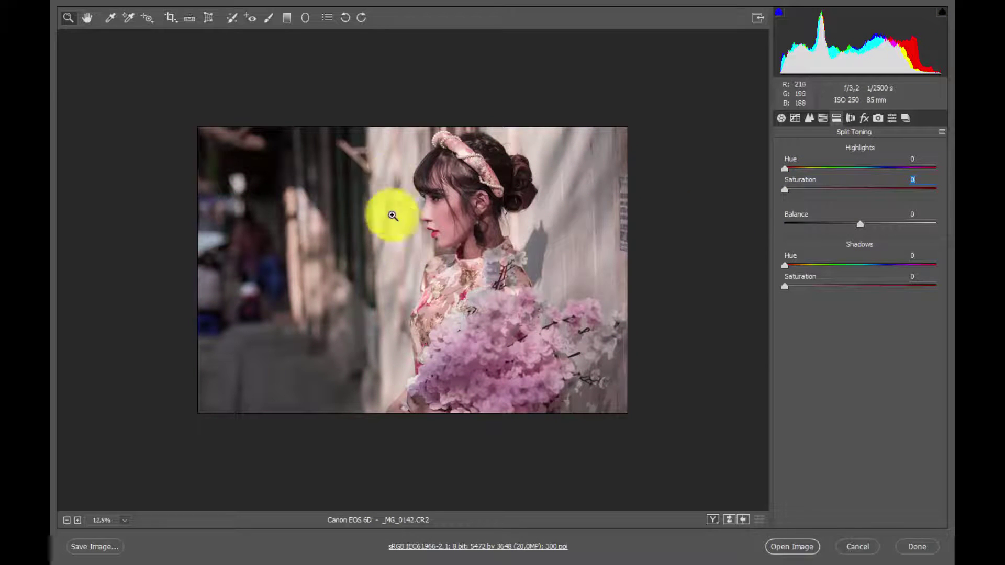
pyautogui.click(799, 191)
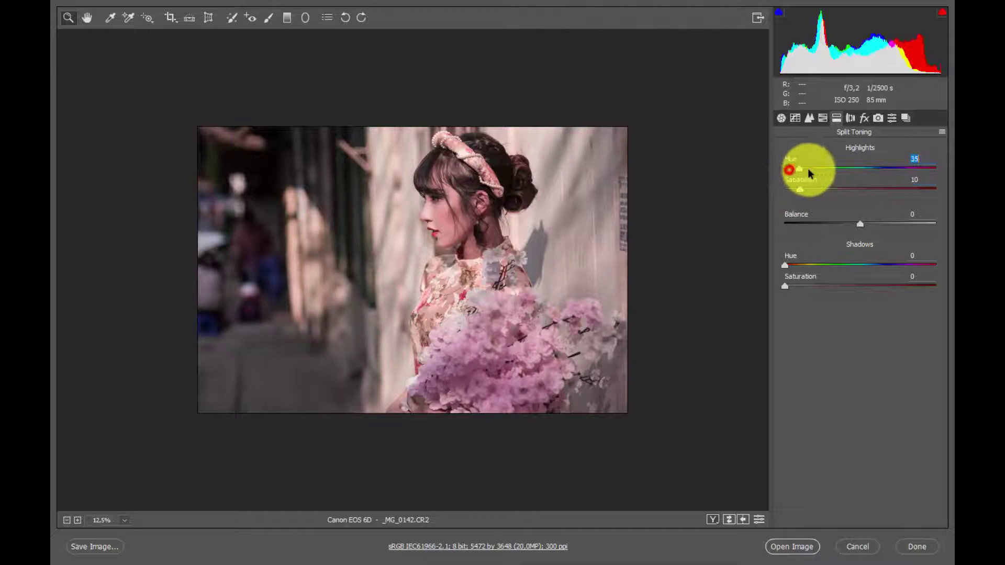
# Shift the Highlights Hue to 171 and ease Highlights Saturation down to 8.
pyautogui.moveTo(808, 168); pyautogui.dragTo(856, 174)
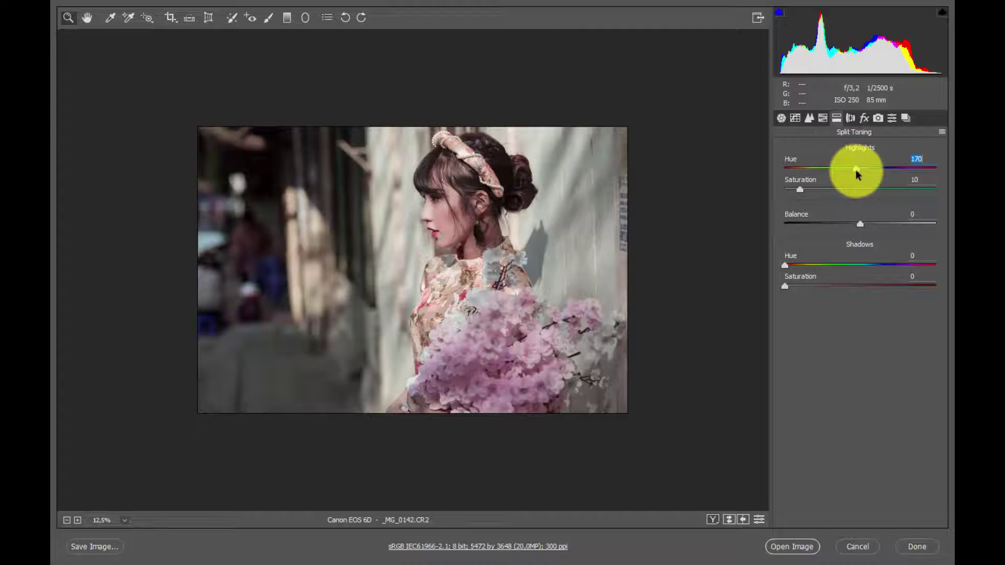
pyautogui.click(511, 251)
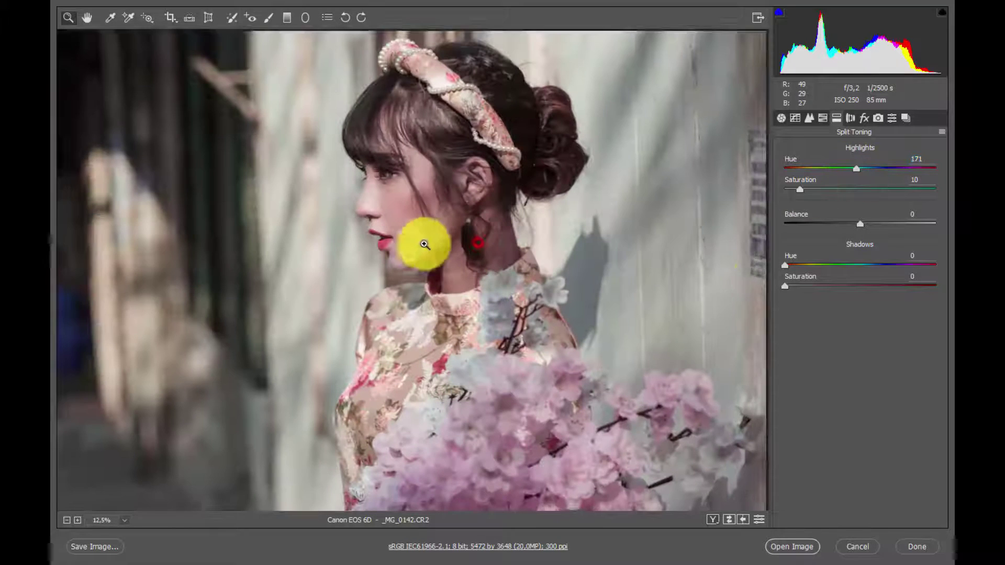
pyautogui.moveTo(799, 186); pyautogui.dragTo(797, 193)
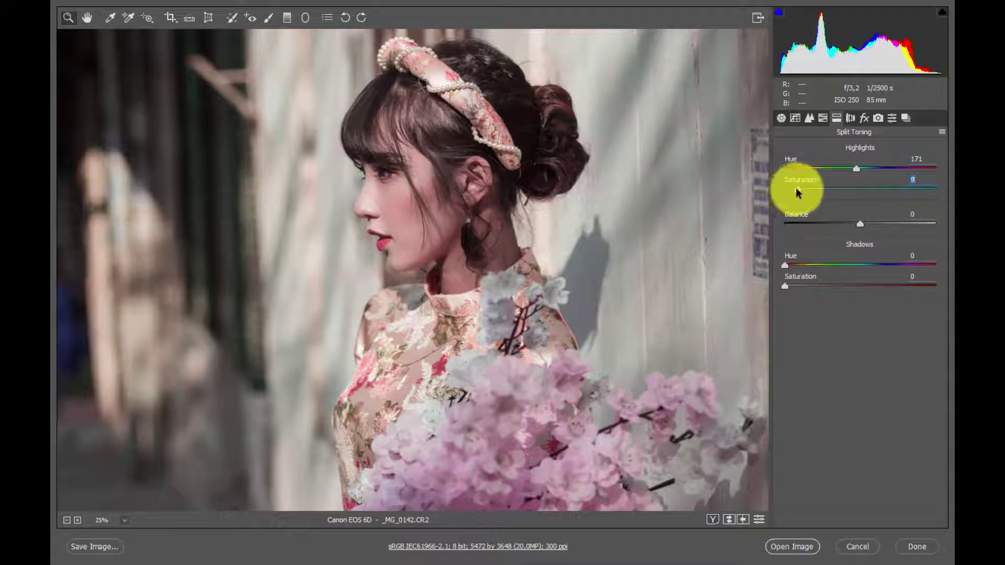
pyautogui.keyDown('alt'); pyautogui.click(450, 237); pyautogui.keyUp('alt')
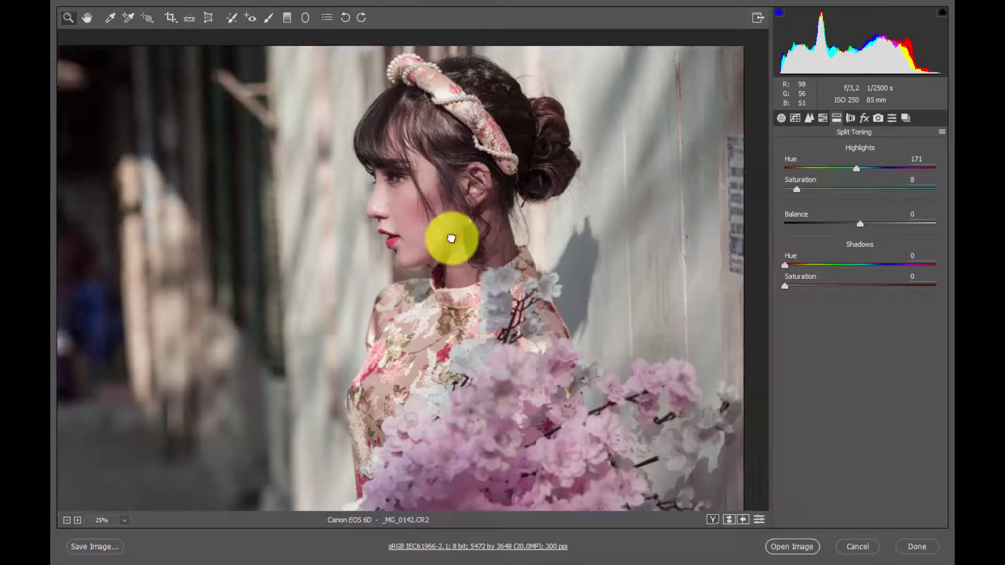
pyautogui.click(428, 258)
pyautogui.keyDown('alt'); pyautogui.click(492, 244); pyautogui.keyUp('alt')
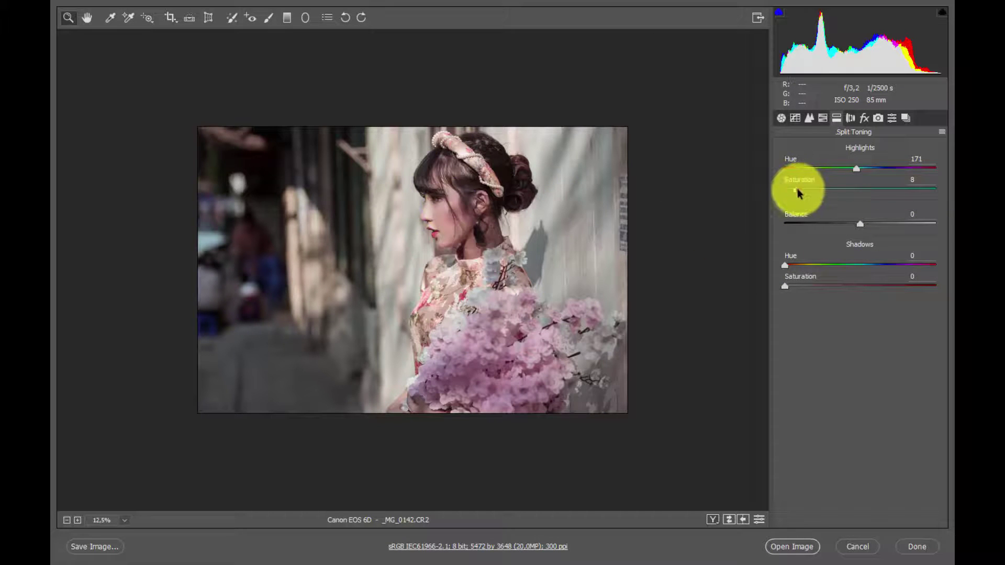
pyautogui.moveTo(797, 189)
pyautogui.mouseDown()
pyautogui.moveTo(758, 189)
pyautogui.moveTo(809, 190)
pyautogui.moveTo(799, 186)
pyautogui.mouseUp()
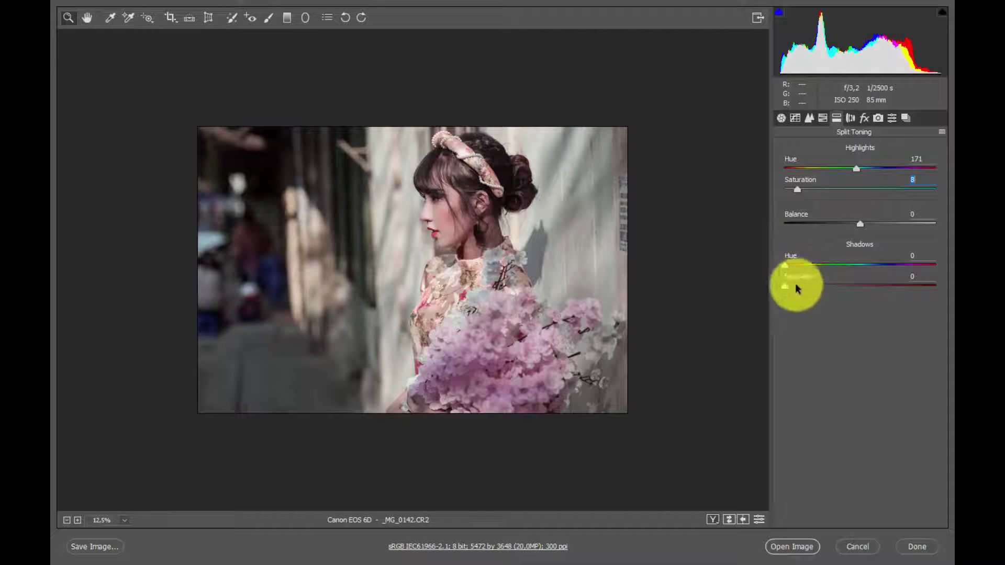
# Add Shadows toning Saturation, trying 11 before settling on 13.
pyautogui.moveTo(795, 284)
pyautogui.mouseDown()
pyautogui.moveTo(811, 286)
pyautogui.moveTo(798, 266)
pyautogui.moveTo(827, 268)
pyautogui.mouseUp()
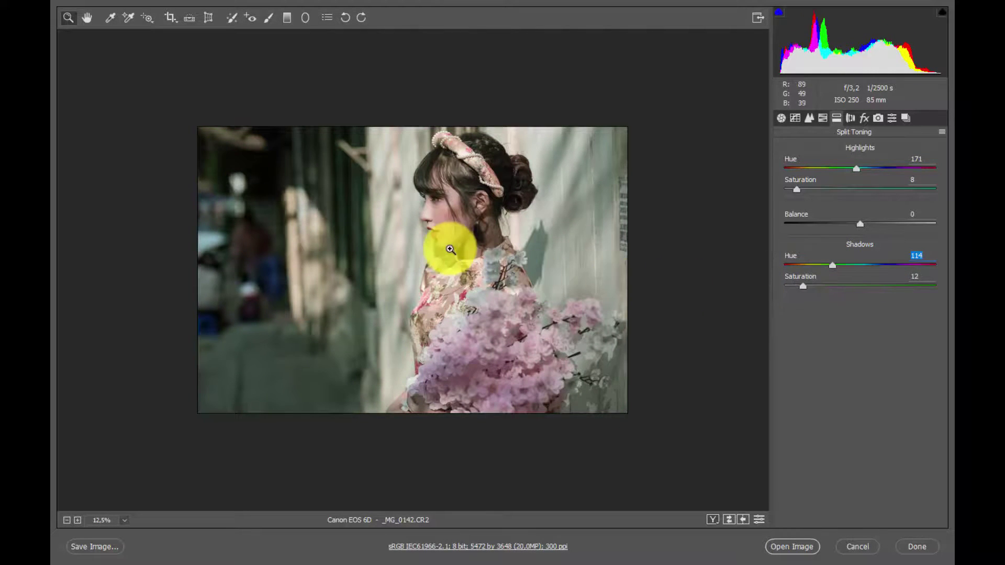
pyautogui.click(449, 248)
pyautogui.keyDown('alt'); pyautogui.click(335, 282); pyautogui.keyUp('alt')
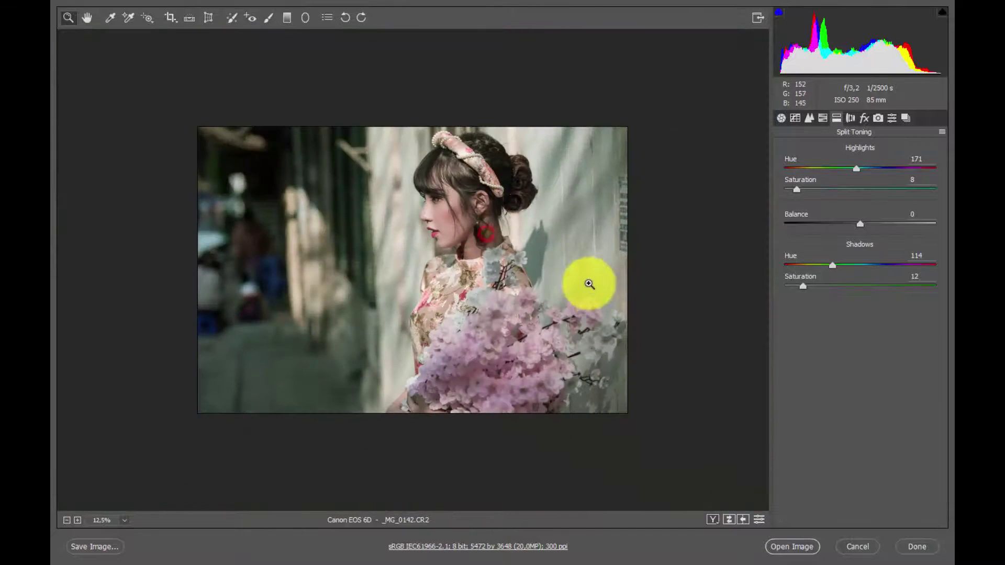
pyautogui.moveTo(803, 286); pyautogui.dragTo(800, 285)
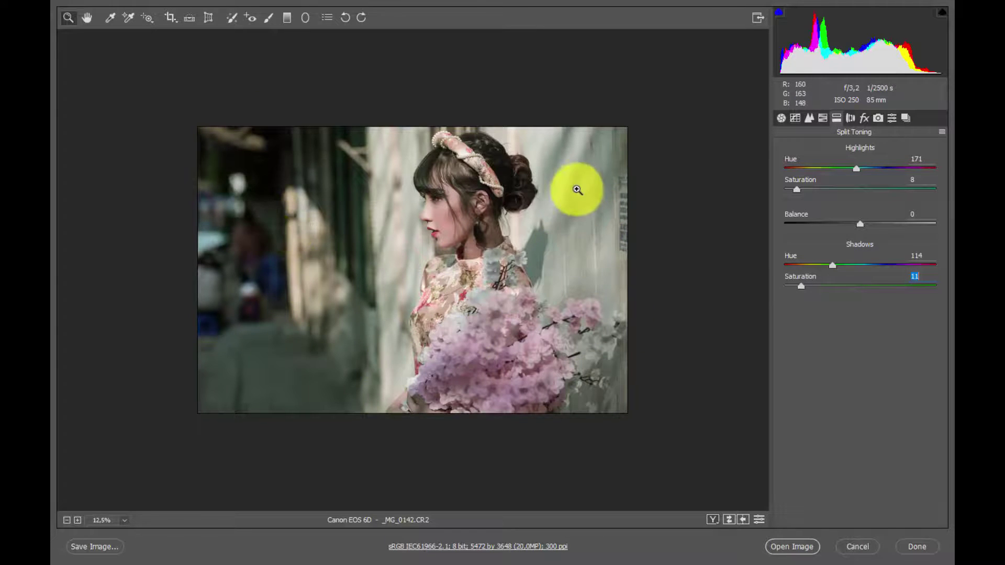
pyautogui.moveTo(802, 288); pyautogui.dragTo(806, 291)
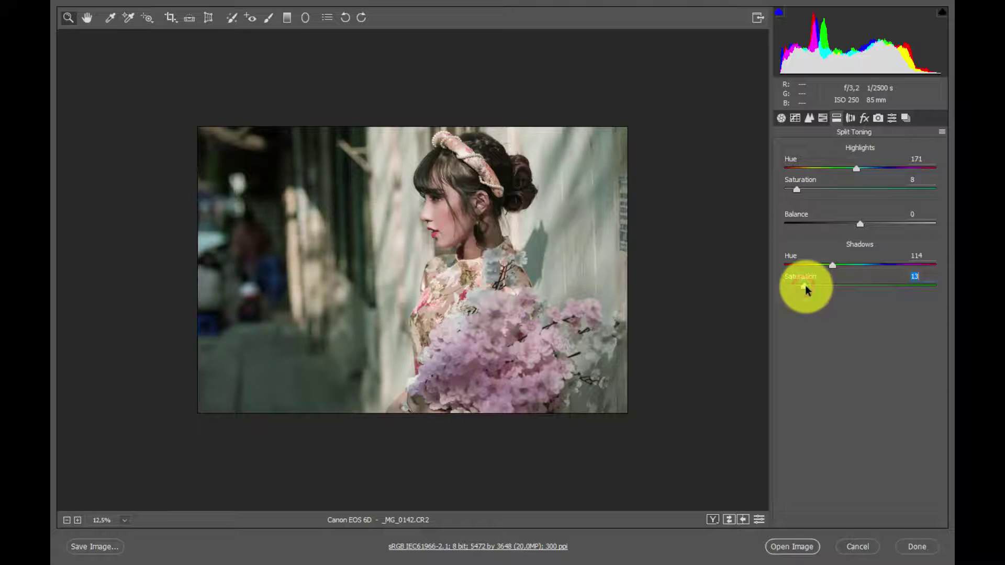
# Sweep the Shadows Hue slider back and forth to try different shadow tints.
pyautogui.click(471, 287)
pyautogui.keyDown('alt'); pyautogui.click(438, 269); pyautogui.keyUp('alt')
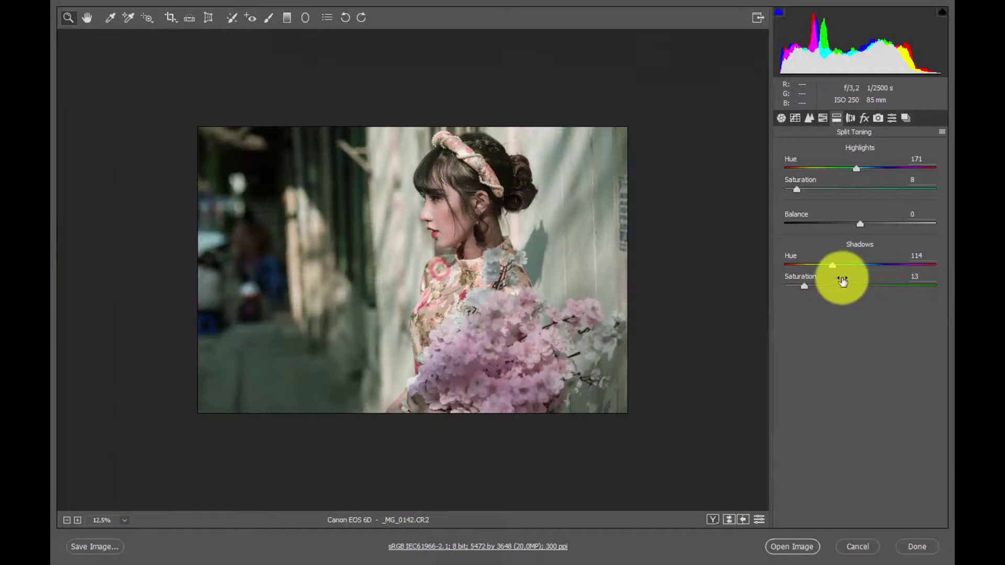
pyautogui.moveTo(833, 265)
pyautogui.mouseDown()
pyautogui.moveTo(897, 264)
pyautogui.moveTo(811, 264)
pyautogui.mouseUp()
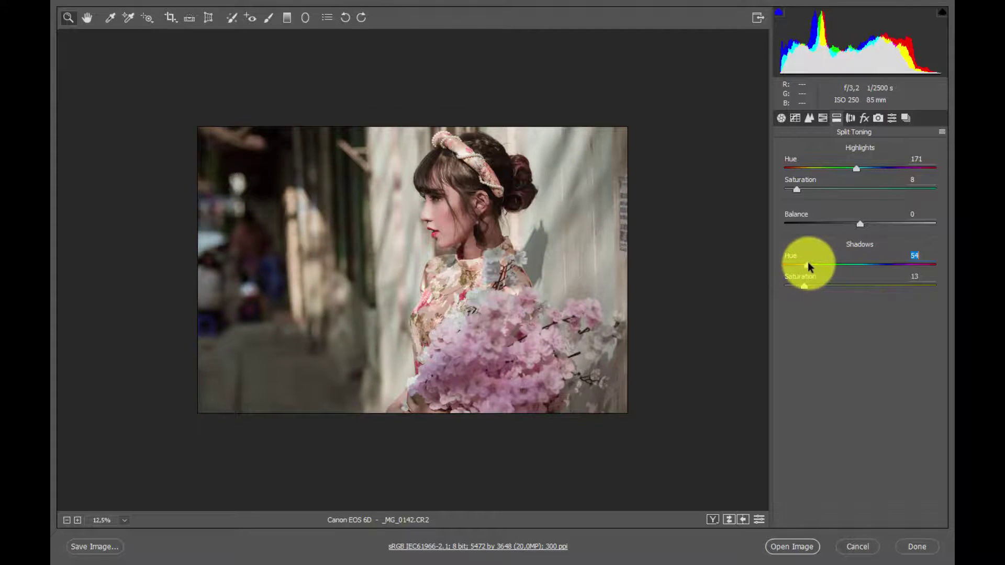
pyautogui.moveTo(808, 266); pyautogui.dragTo(805, 272)
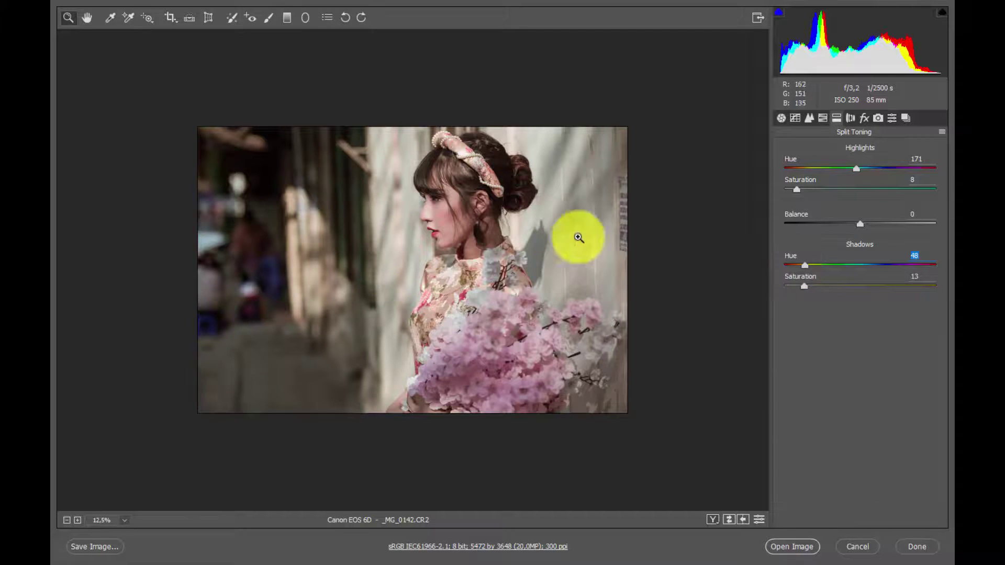
pyautogui.moveTo(798, 267)
pyautogui.mouseDown()
pyautogui.moveTo(806, 268)
pyautogui.moveTo(787, 264)
pyautogui.mouseUp()
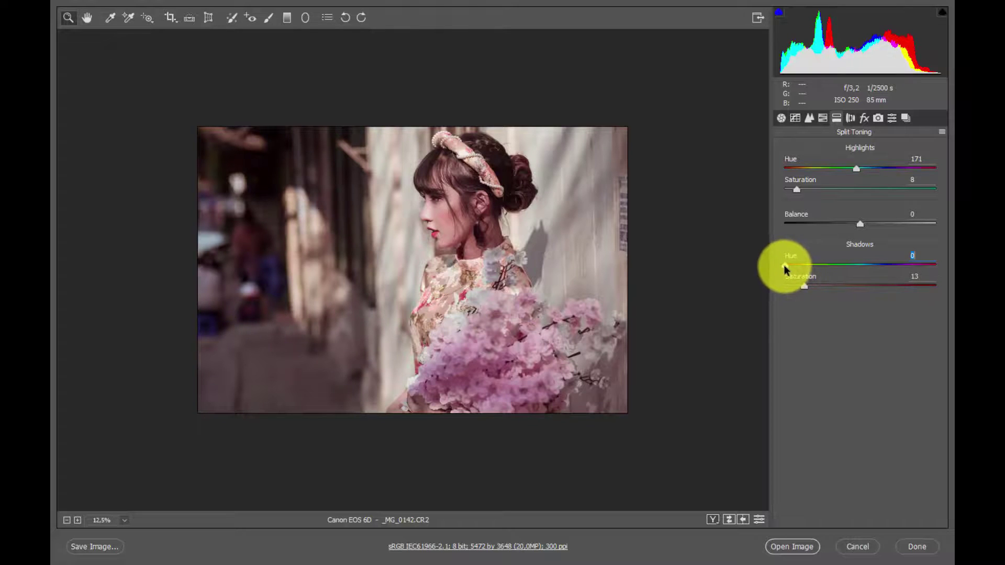
# Try a Shadows Hue around 14 with Shadows Saturation raised to 8.
pyautogui.moveTo(783, 264); pyautogui.dragTo(794, 286)
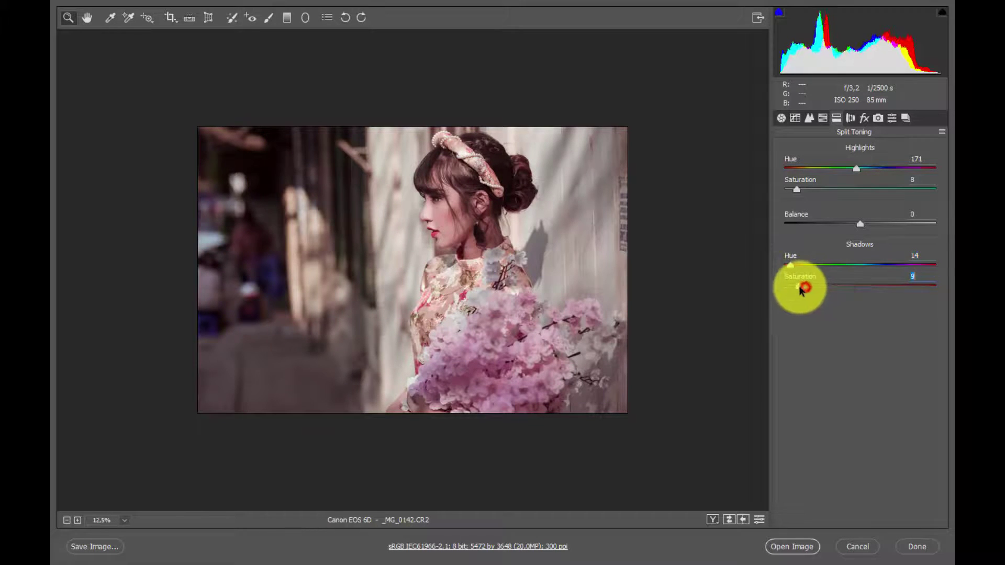
pyautogui.click(412, 230)
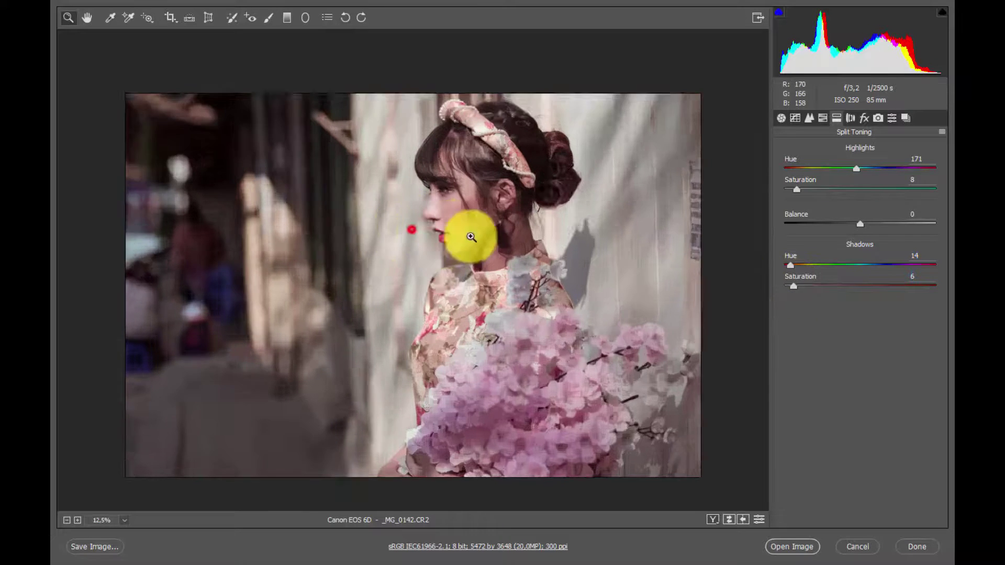
pyautogui.click(466, 233)
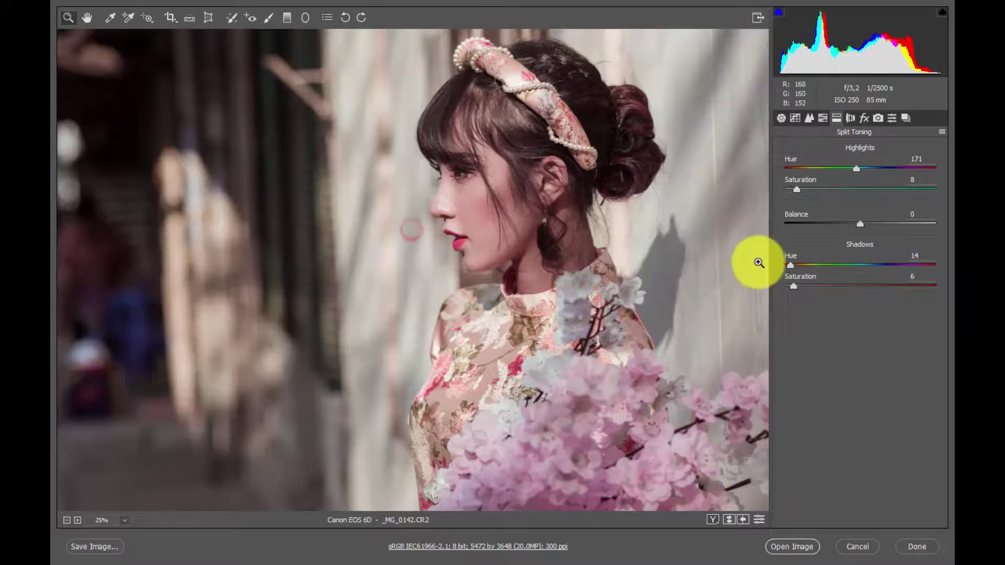
pyautogui.click(791, 265)
pyautogui.moveTo(792, 286); pyautogui.dragTo(796, 286)
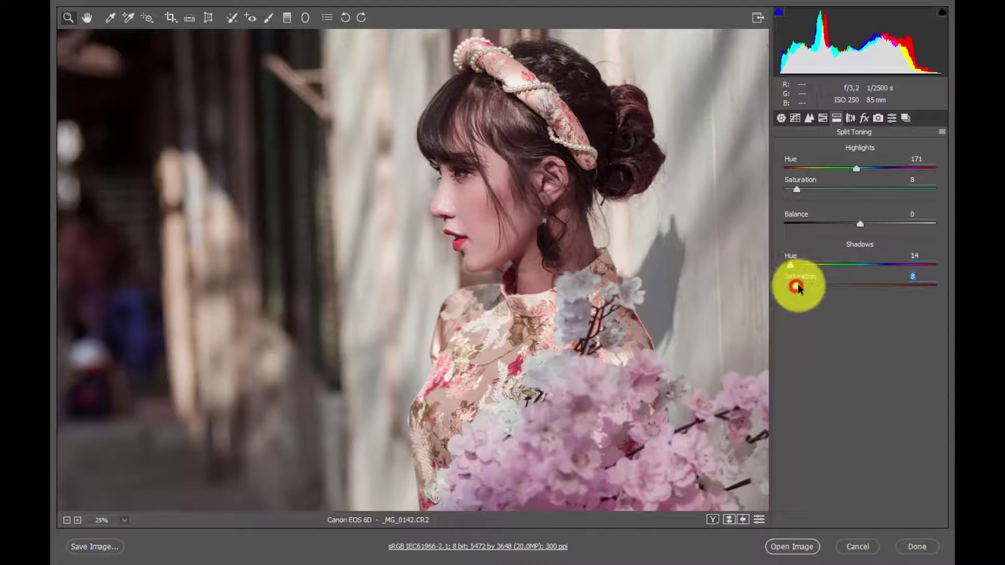
pyautogui.keyDown('alt'); pyautogui.click(446, 275); pyautogui.keyUp('alt')
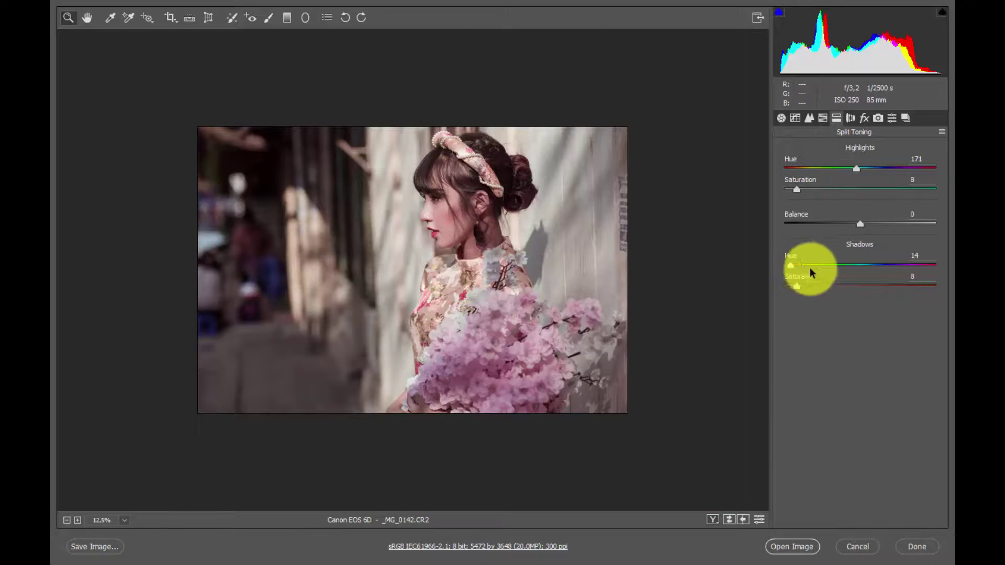
# Swing the Shadows Hue to 101 and lower Shadows Saturation to 6.
pyautogui.moveTo(792, 265)
pyautogui.mouseDown()
pyautogui.moveTo(828, 264)
pyautogui.moveTo(797, 285)
pyautogui.mouseUp()
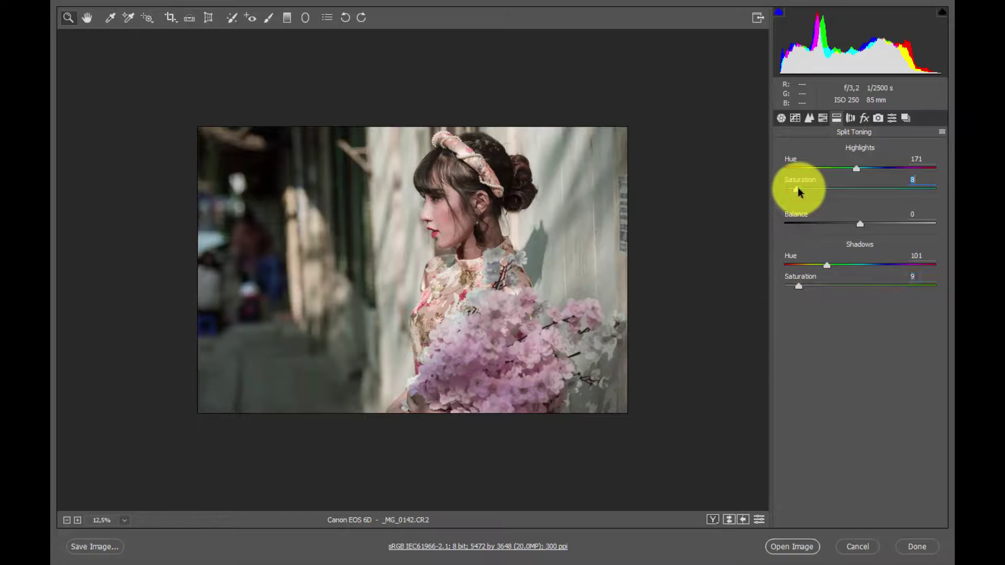
pyautogui.click(825, 263)
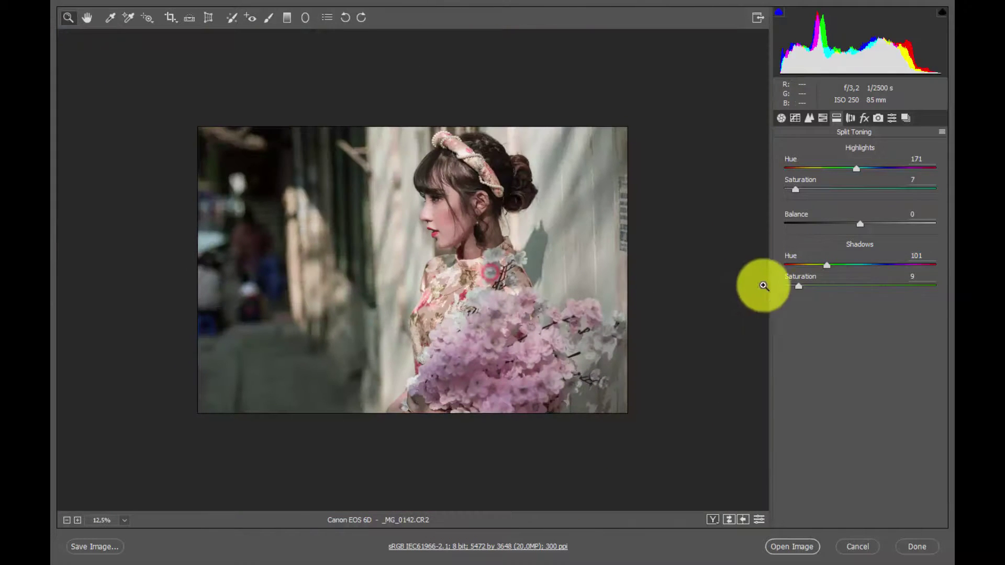
pyautogui.click(792, 286)
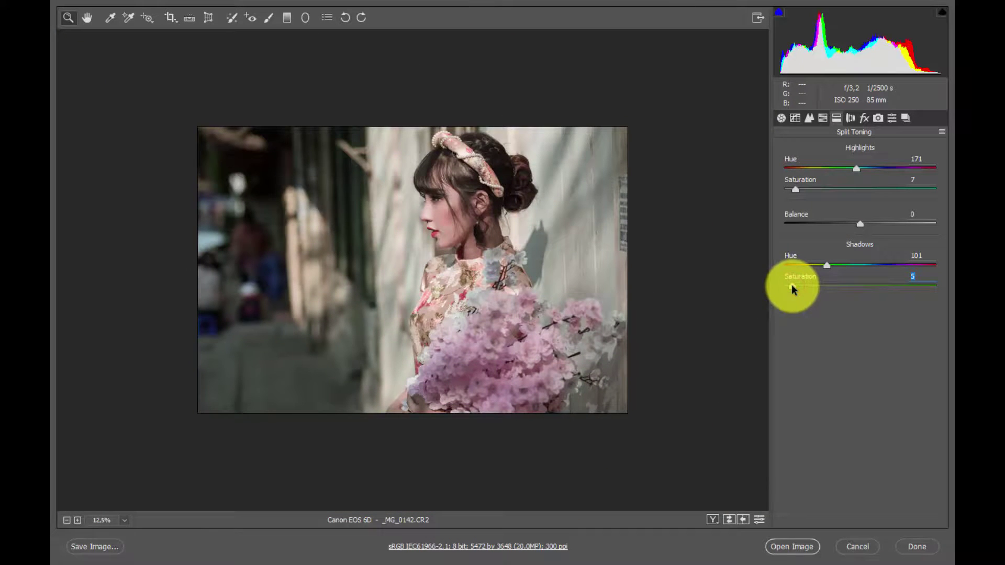
pyautogui.click(791, 286)
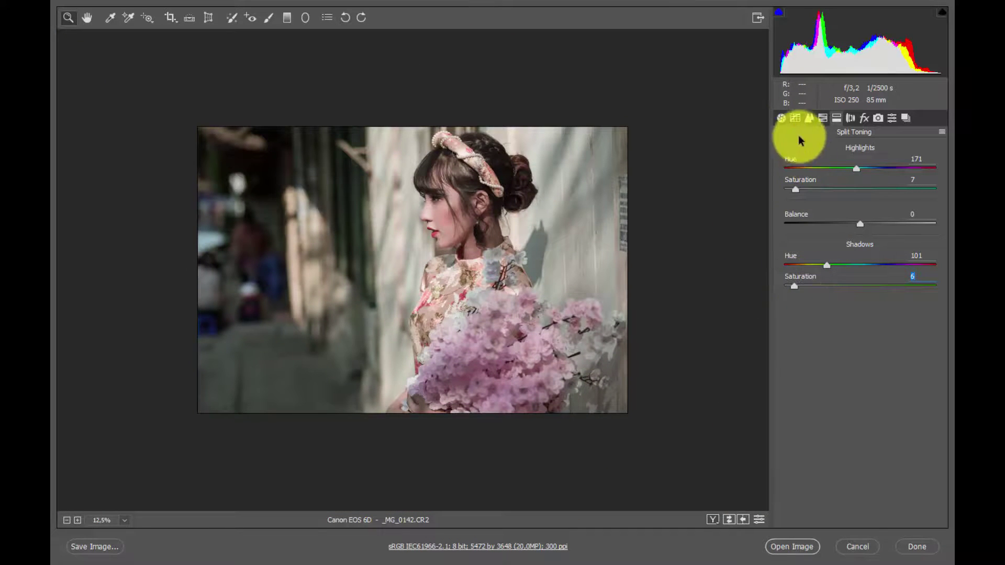
# Bring up the Basic panel and compare before and after side by side, zoomed on the face.
pyautogui.click(781, 118)
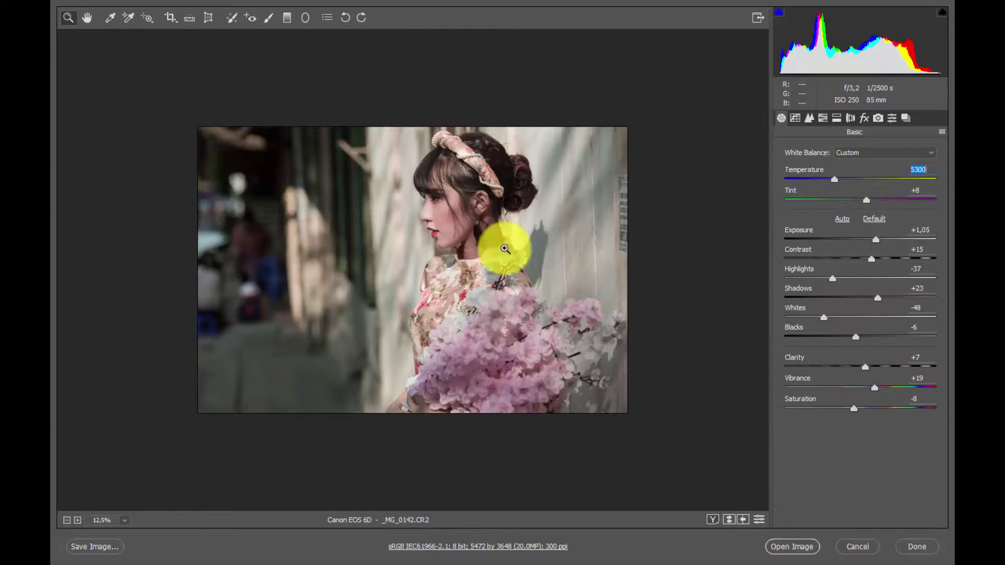
pyautogui.click(426, 265)
pyautogui.keyDown('alt'); pyautogui.click(620, 273); pyautogui.keyUp('alt')
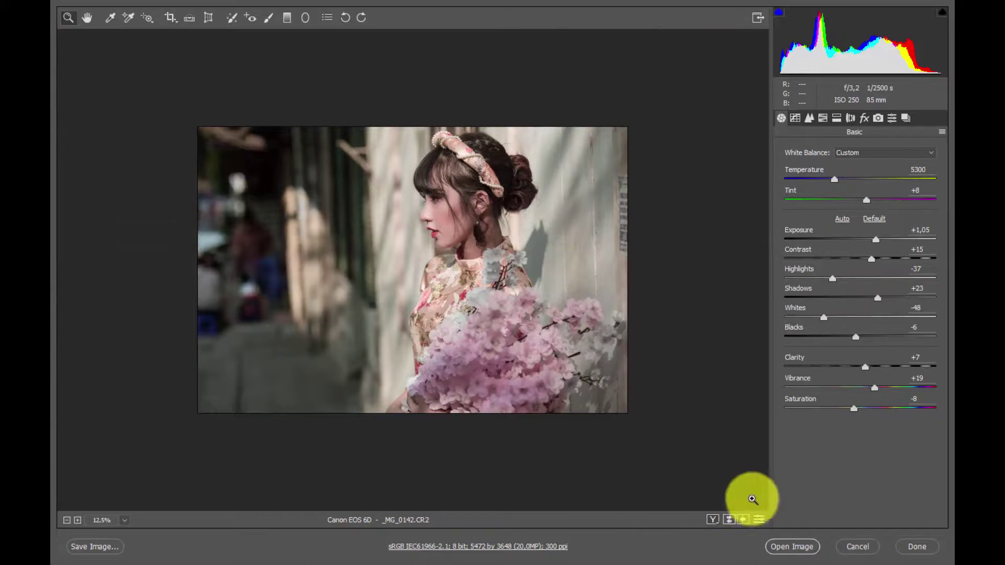
pyautogui.click(712, 519)
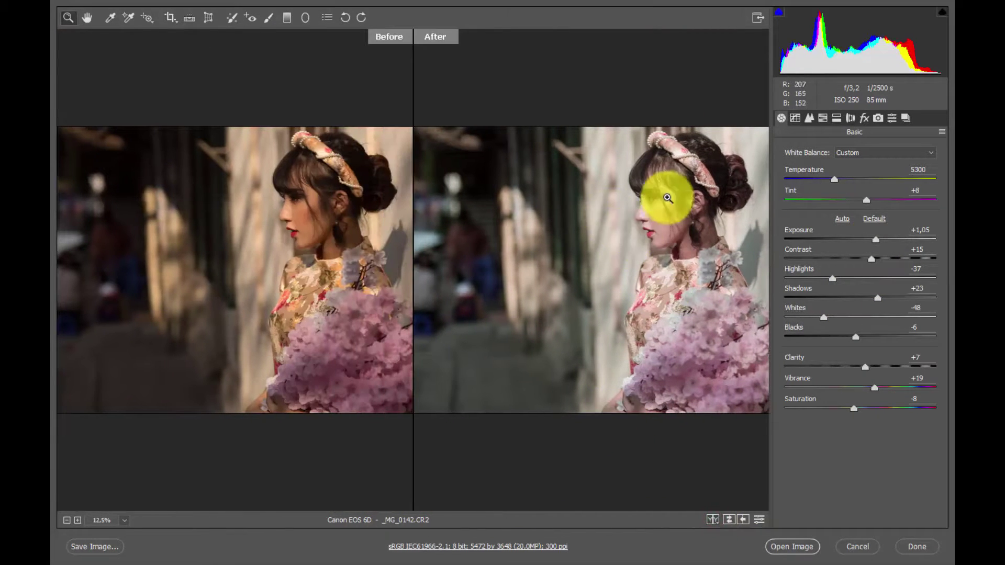
pyautogui.click(671, 189)
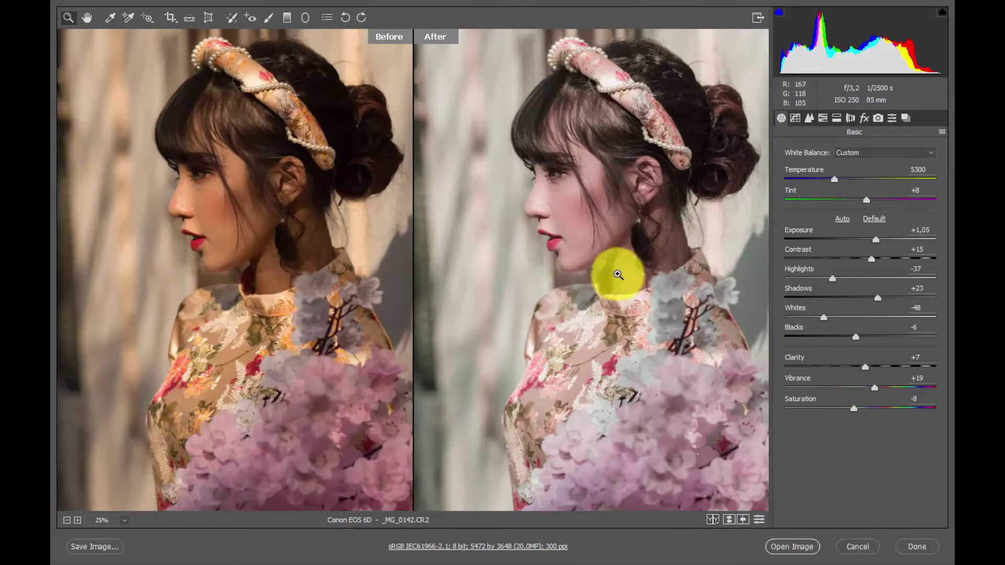
pyautogui.click(588, 266)
pyautogui.click(564, 264)
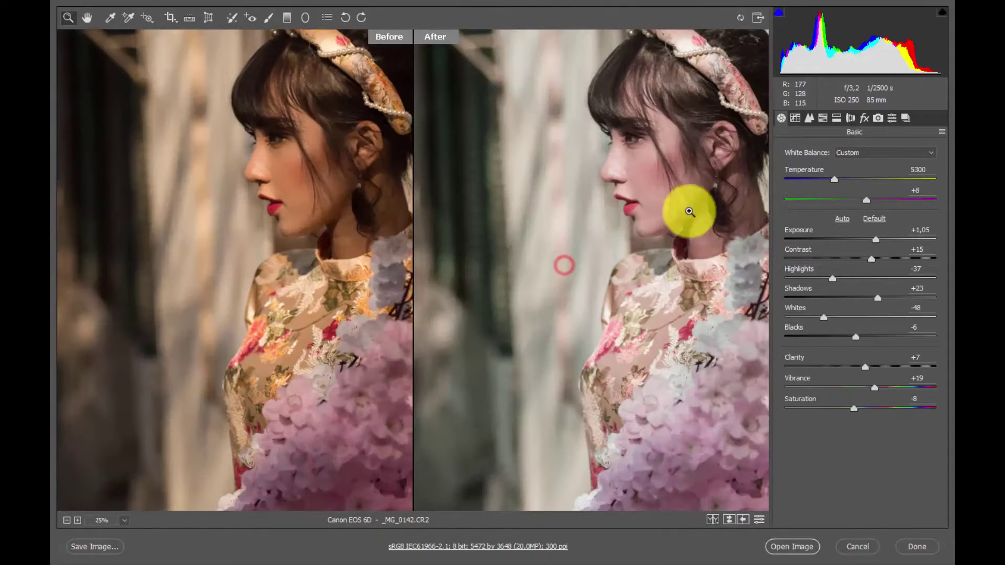
pyautogui.keyDown('alt'); pyautogui.click(643, 255); pyautogui.keyUp('alt')
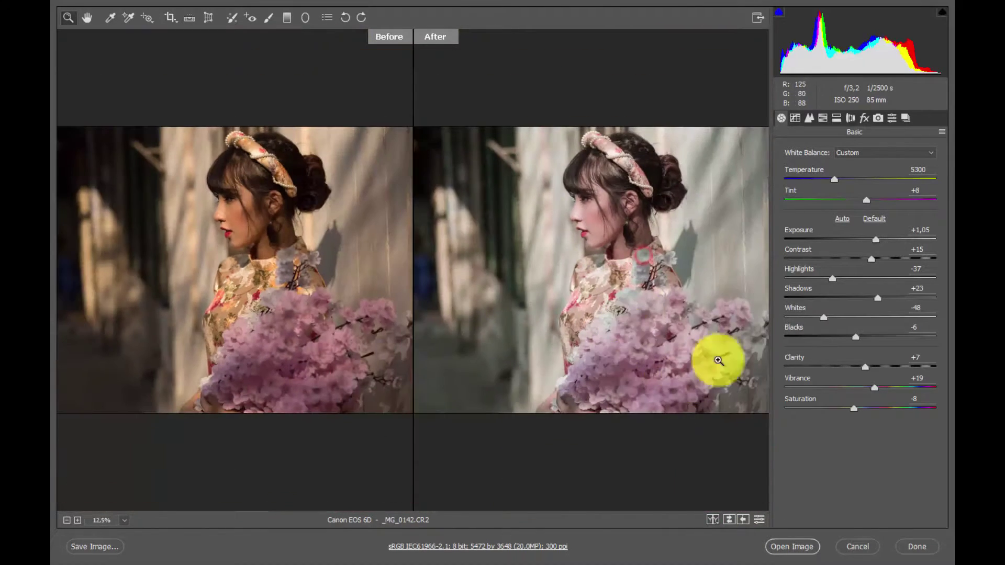
# Cycle through the top/bottom comparison to single view, then inspect the face and neck closely.
pyautogui.click(713, 520)
pyautogui.click(713, 520)
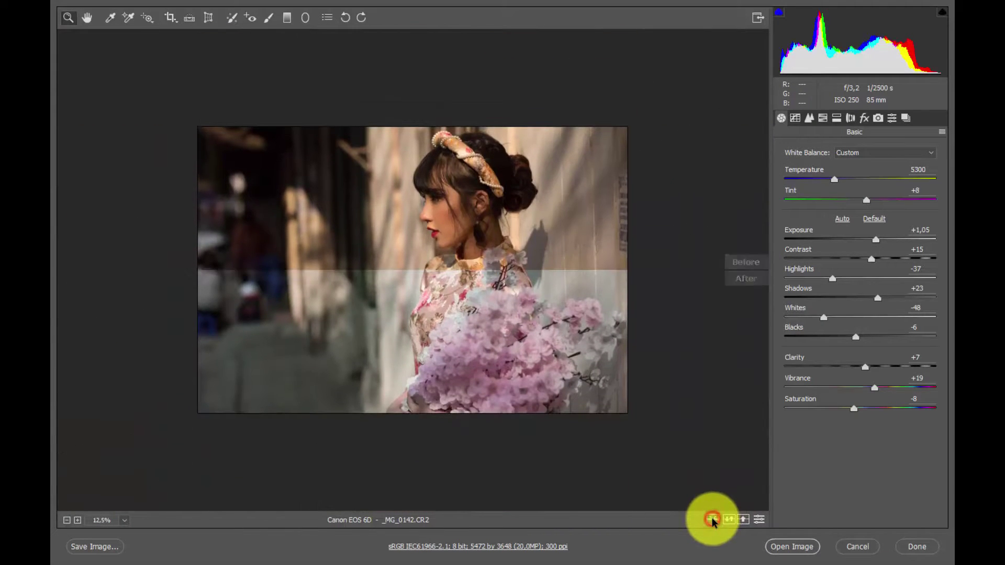
pyautogui.click(712, 520)
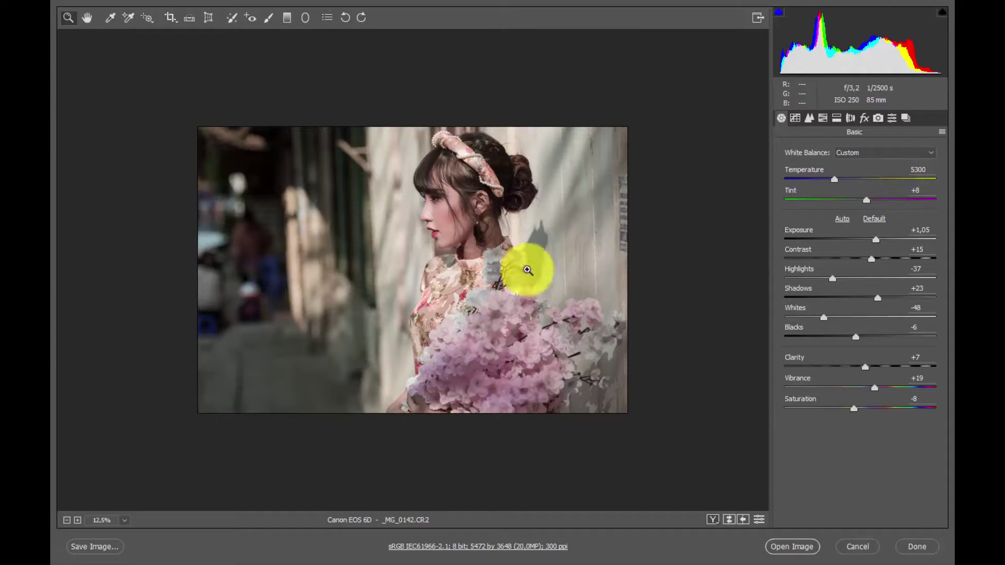
pyautogui.click(424, 217)
pyautogui.click(452, 210)
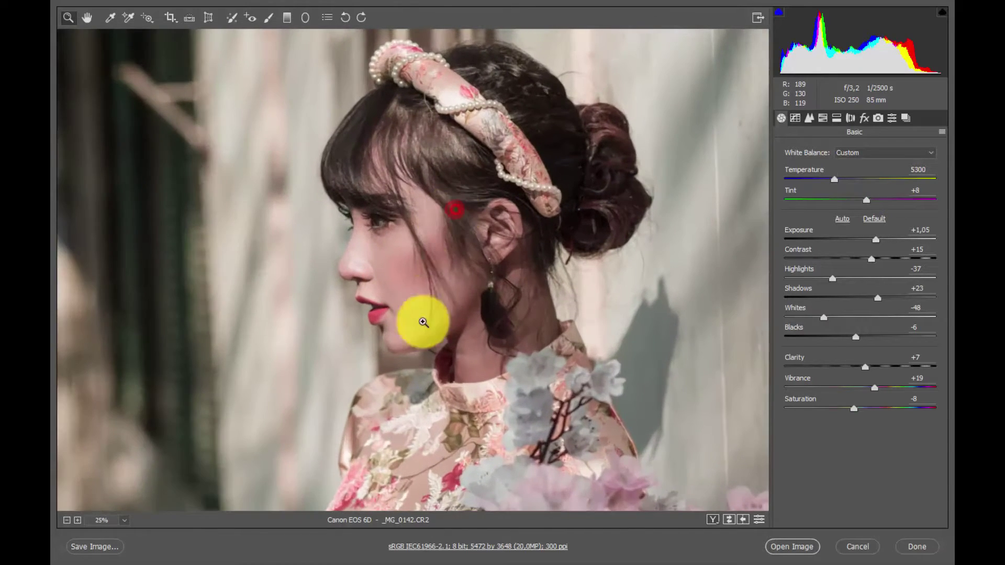
pyautogui.click(423, 322)
pyautogui.click(426, 392)
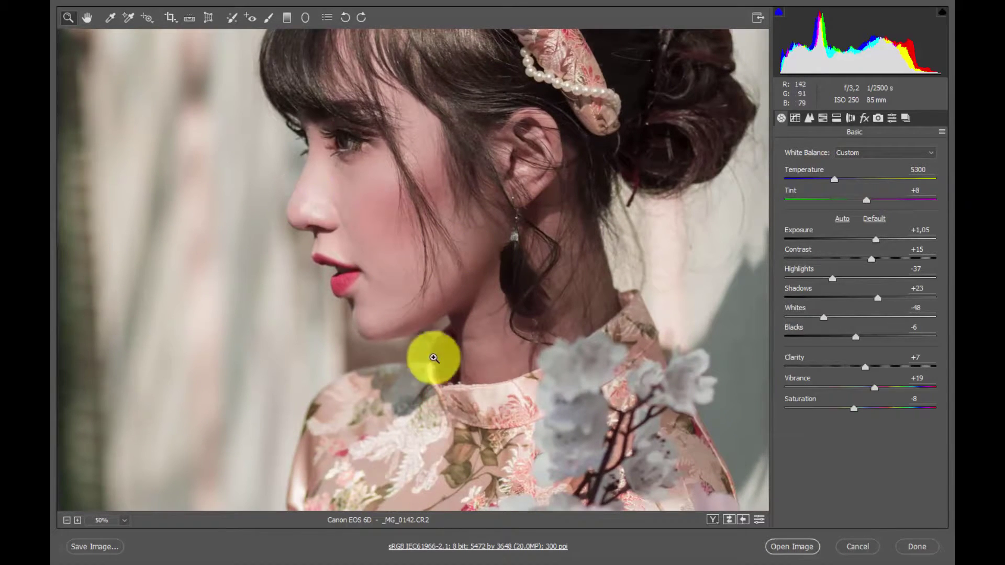
pyautogui.keyDown('alt'); pyautogui.click(488, 303); pyautogui.keyUp('alt')
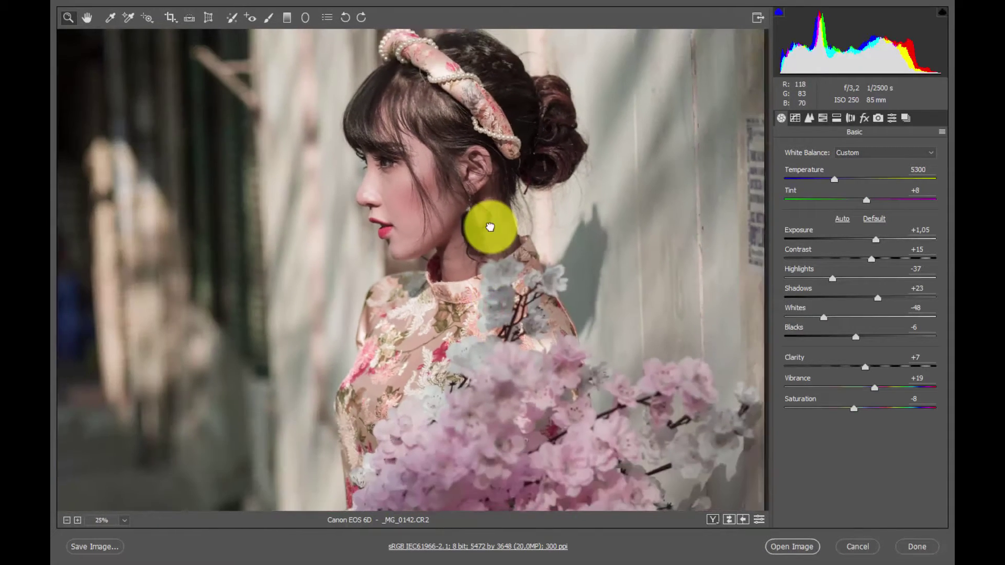
# Cycle through side-by-side and top/bottom before/after views, ending in single view.
pyautogui.keyDown('alt'); pyautogui.click(490, 227); pyautogui.keyUp('alt')
pyautogui.click(712, 520)
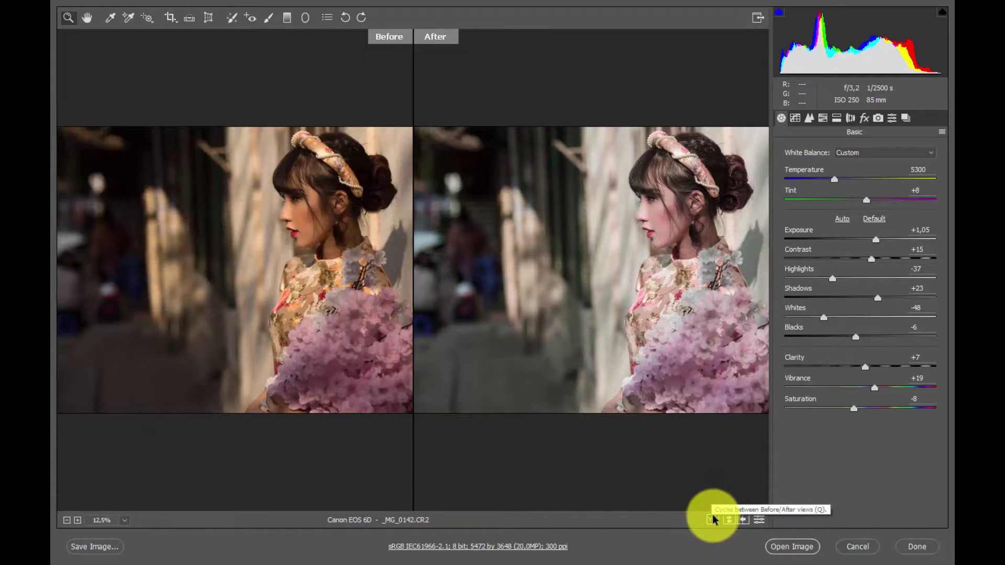
pyautogui.click(713, 519)
pyautogui.click(713, 519)
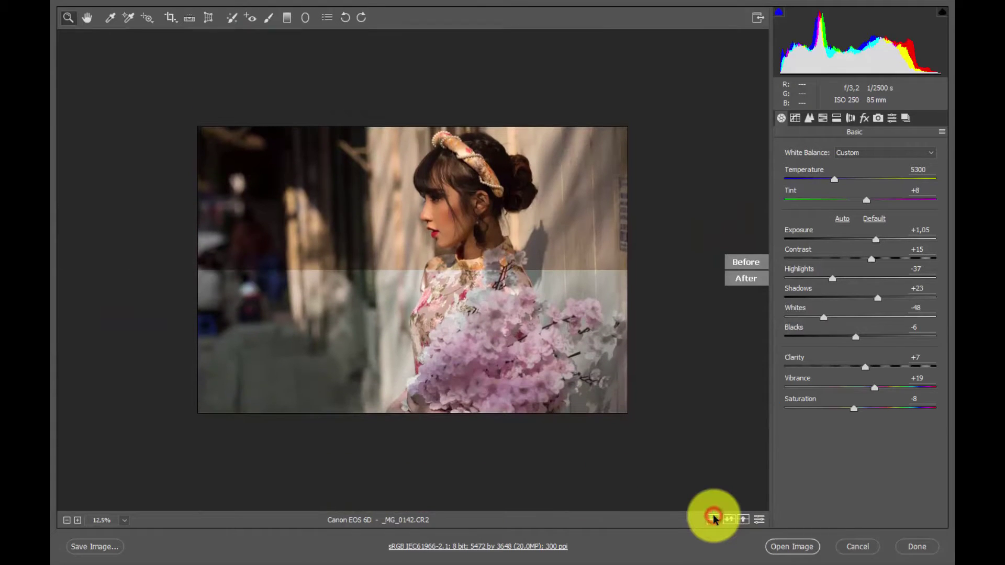
pyautogui.click(713, 519)
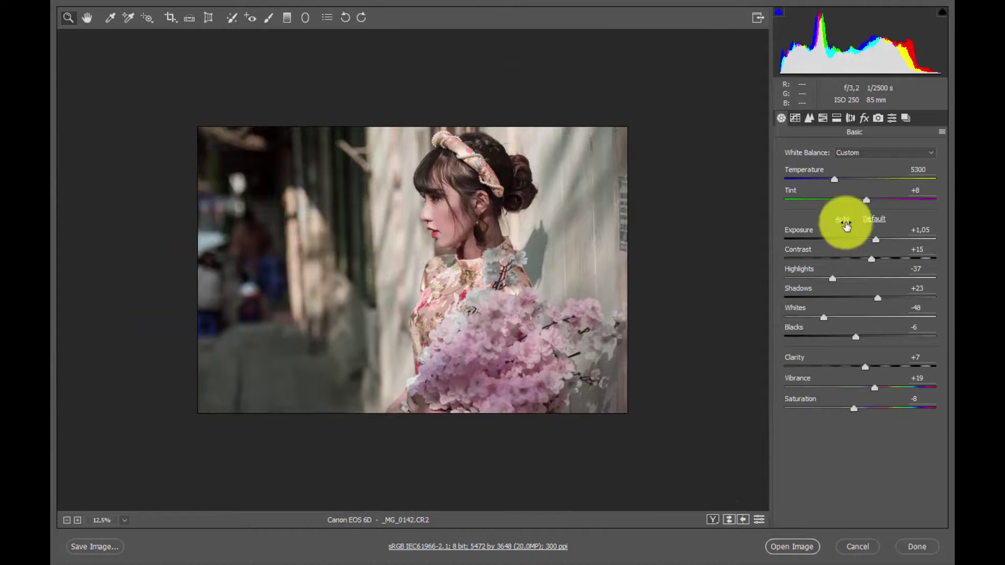
# In Camera Calibration, set Green Primary Hue to +26 and Saturation to +3.
pyautogui.click(795, 119)
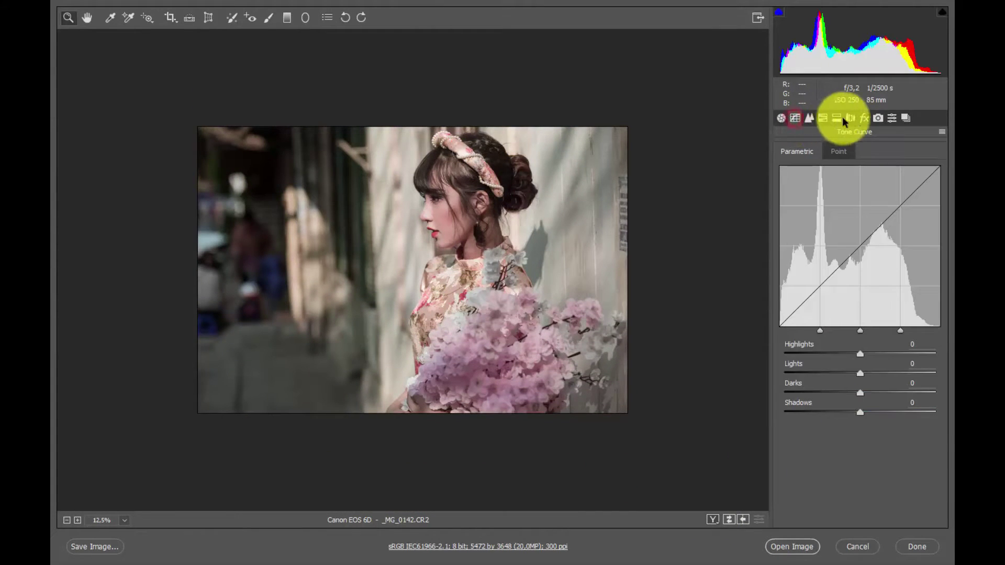
pyautogui.click(864, 117)
pyautogui.click(878, 119)
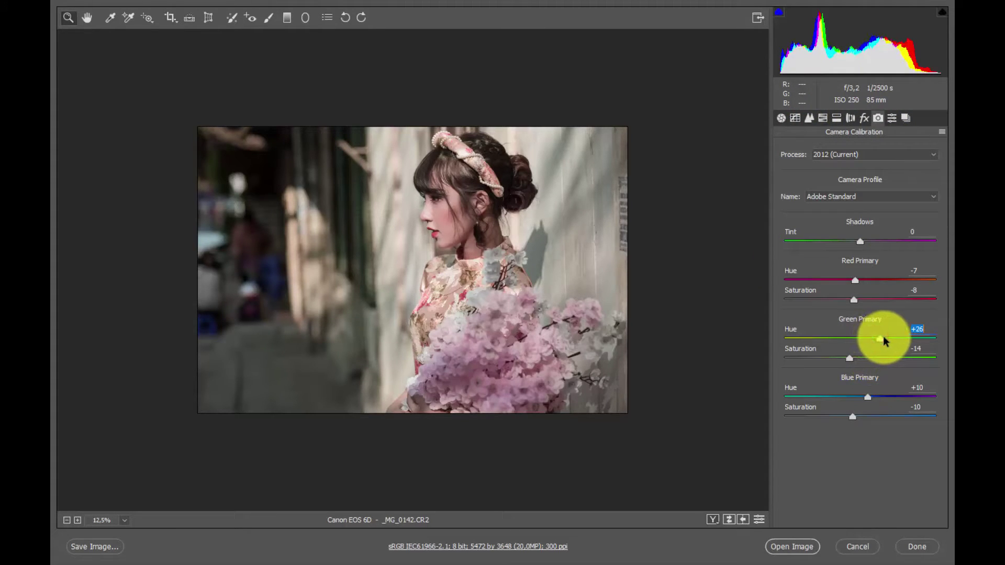
pyautogui.moveTo(849, 358); pyautogui.dragTo(862, 359)
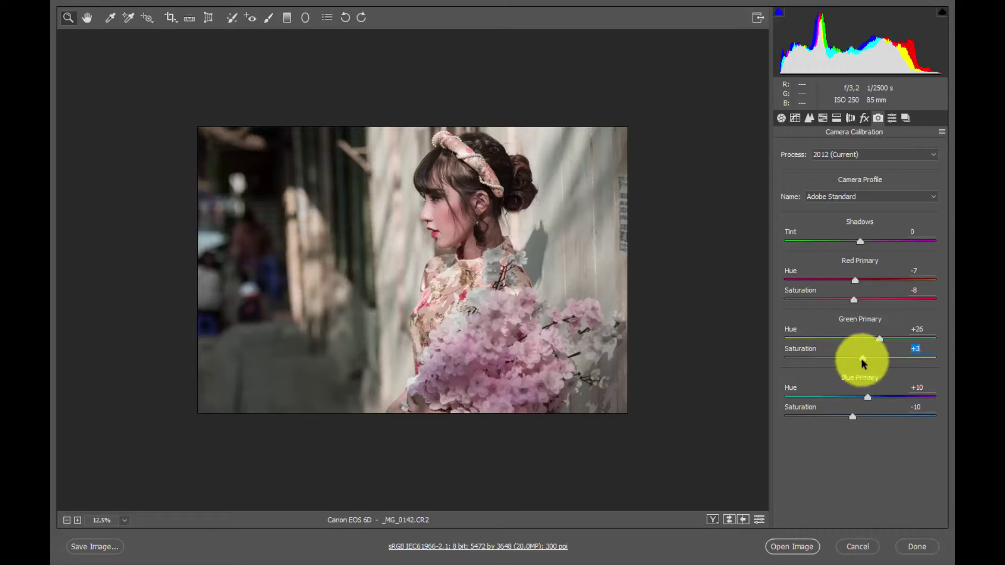